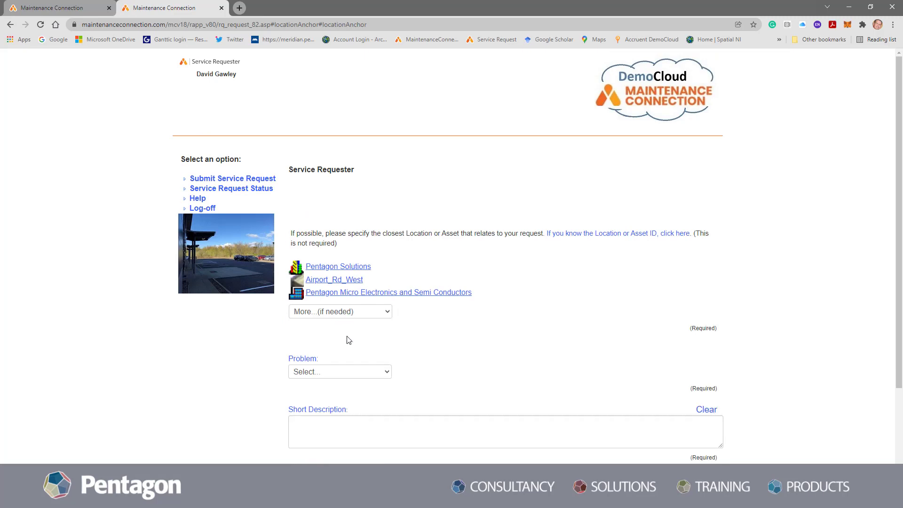
Step: Specify the request's asset as AIR COOL AIR COMPRESSOR-100HP (Air Compressor-55), under Maintenance and Air Compressor
{"action": "left_click", "coordinate": [336, 312]}
{"action": "left_click", "coordinate": [337, 341]}
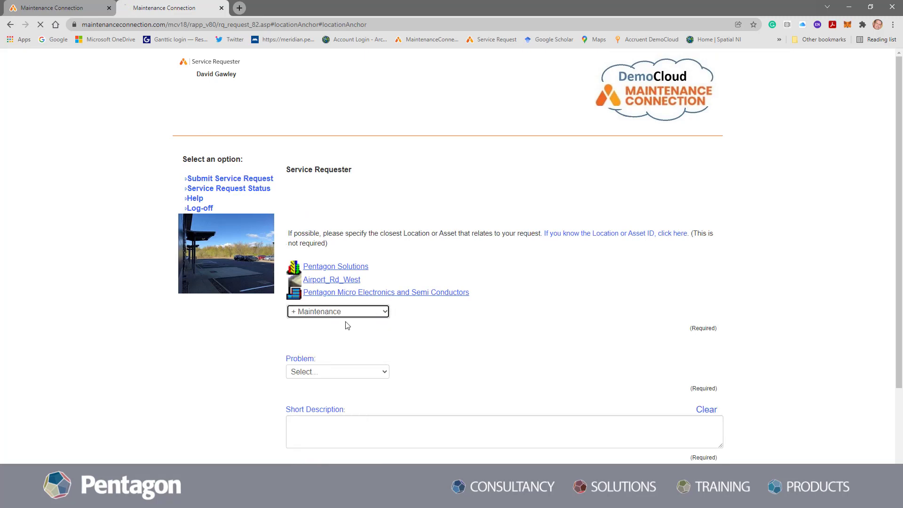
{"action": "left_click", "coordinate": [343, 331]}
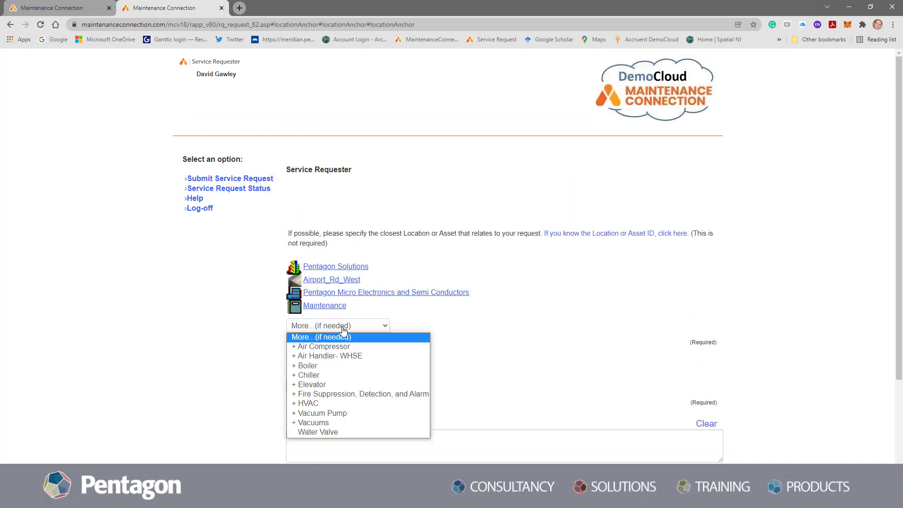
{"action": "left_click", "coordinate": [338, 346]}
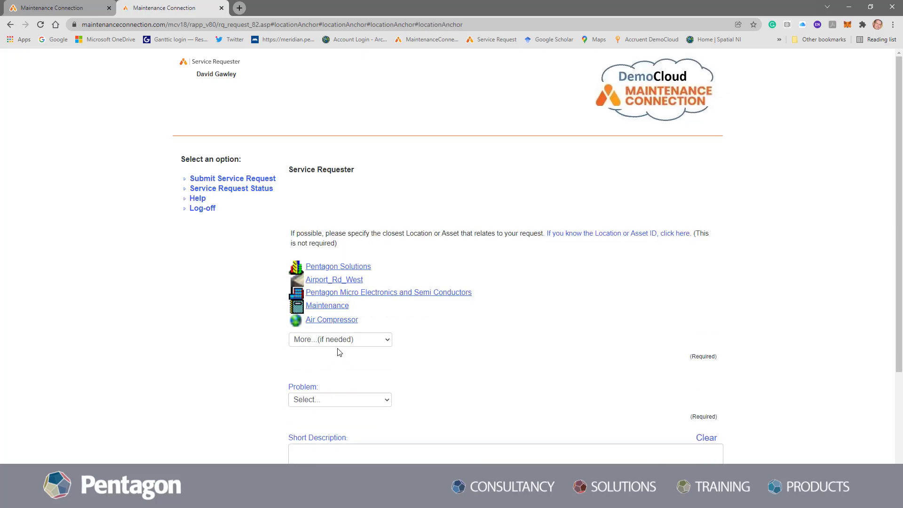
{"action": "left_click", "coordinate": [348, 342]}
{"action": "left_click", "coordinate": [348, 362]}
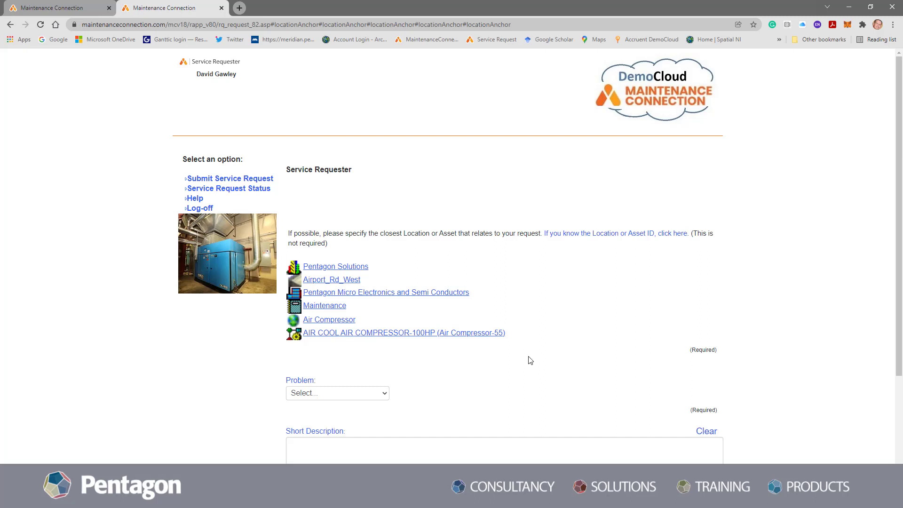
Step: Set the problem to Leak and complete the short description as "Leak around the base of the compressor"
{"action": "scroll", "coordinate": [517, 363], "scroll_direction": "down", "scroll_amount": 1}
{"action": "left_click", "coordinate": [369, 349]}
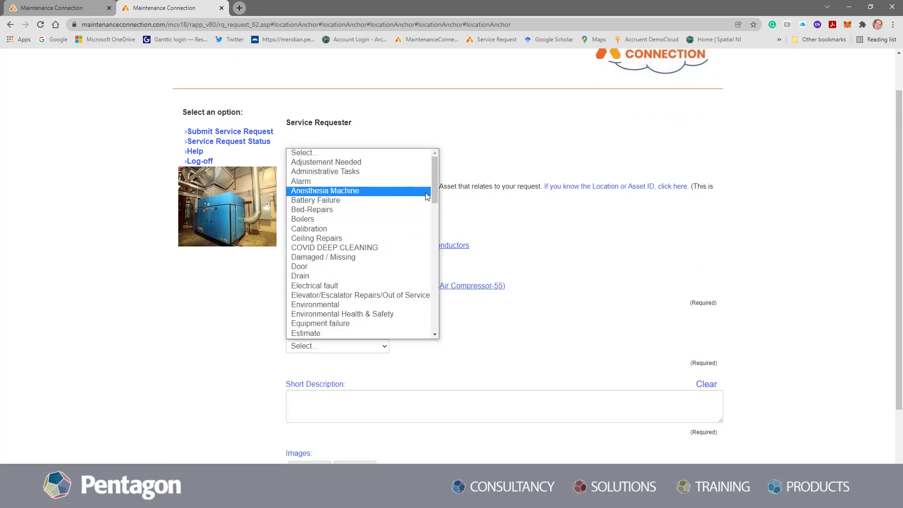
{"action": "left_click_drag", "start_coordinate": [436, 182], "coordinate": [425, 253]}
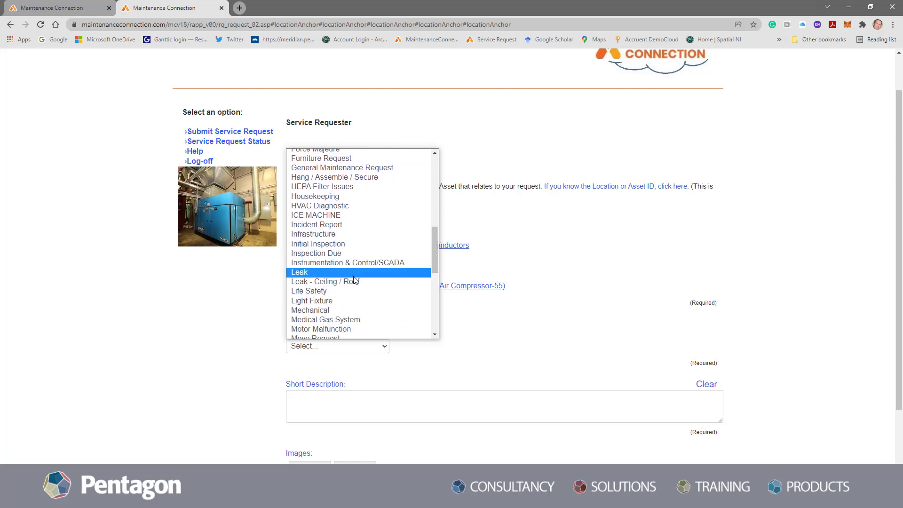
{"action": "left_click", "coordinate": [354, 275]}
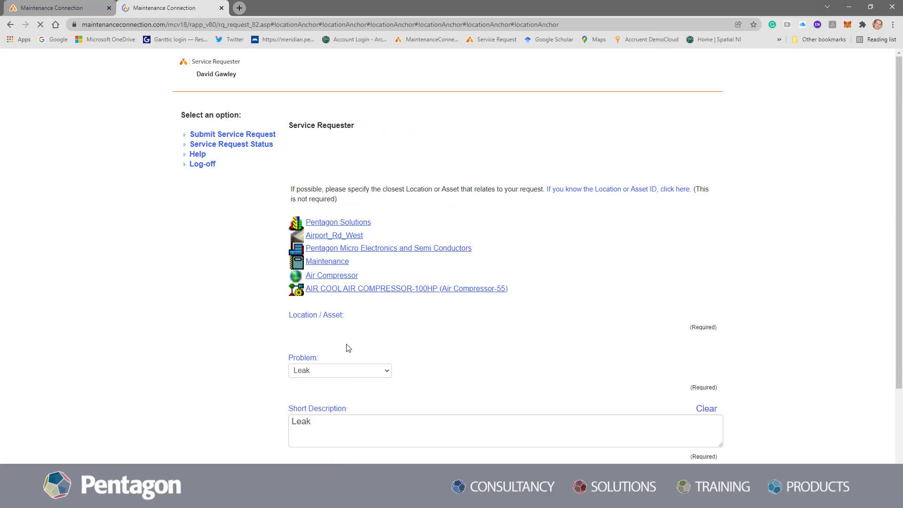
{"action": "left_click", "coordinate": [357, 358]}
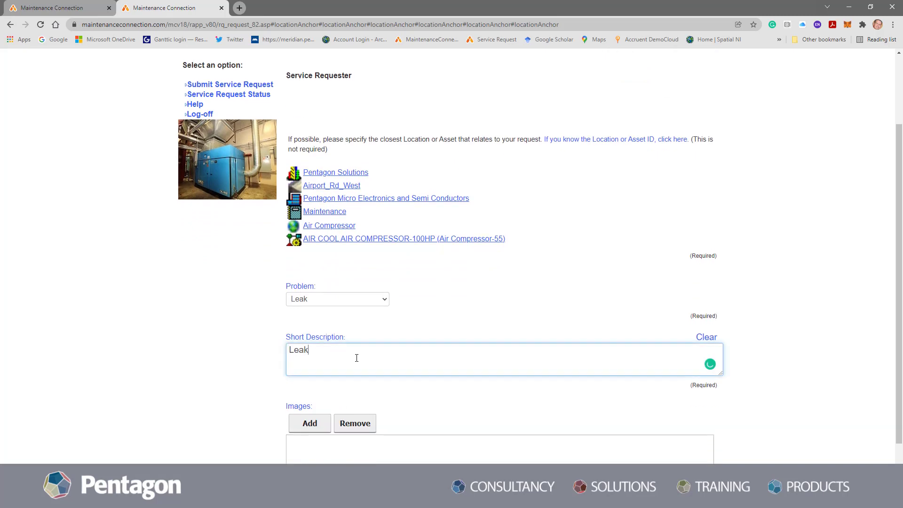
{"action": "type", "text": "around the base of the compressor"}
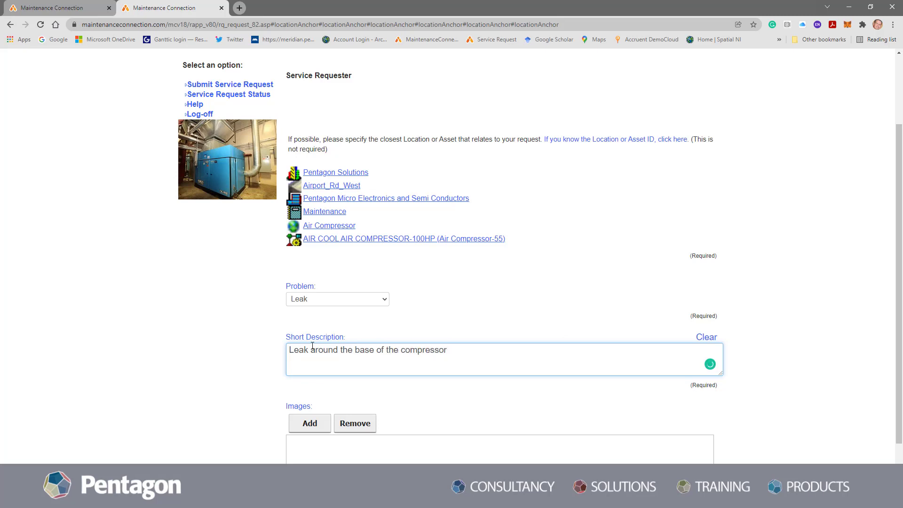
Step: Attach the image Leak_AirComp.jpg from the Resources folder to the service request
{"action": "scroll", "coordinate": [314, 359], "scroll_direction": "down", "scroll_amount": 1}
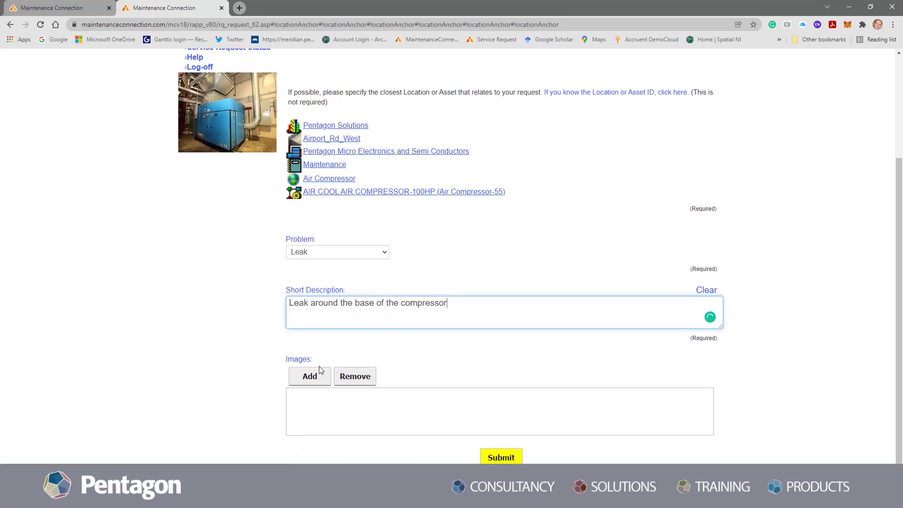
{"action": "left_click", "coordinate": [310, 375]}
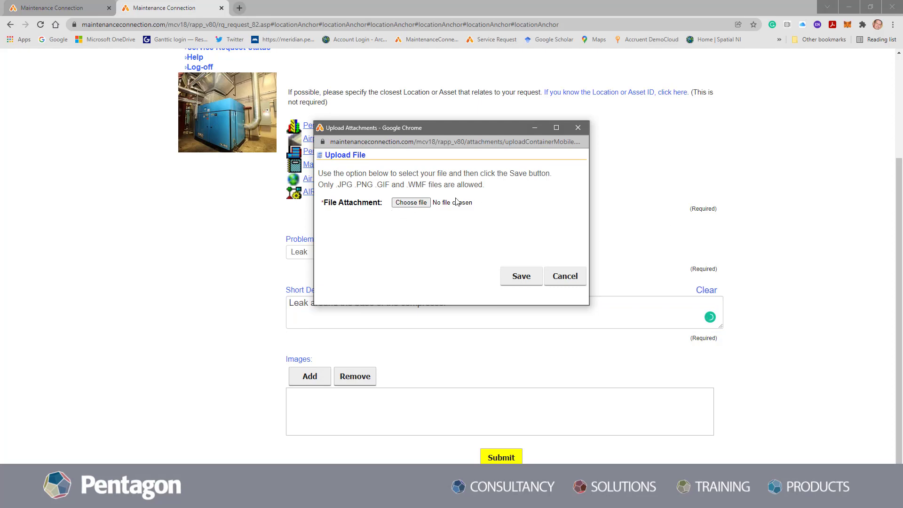
{"action": "left_click", "coordinate": [423, 203]}
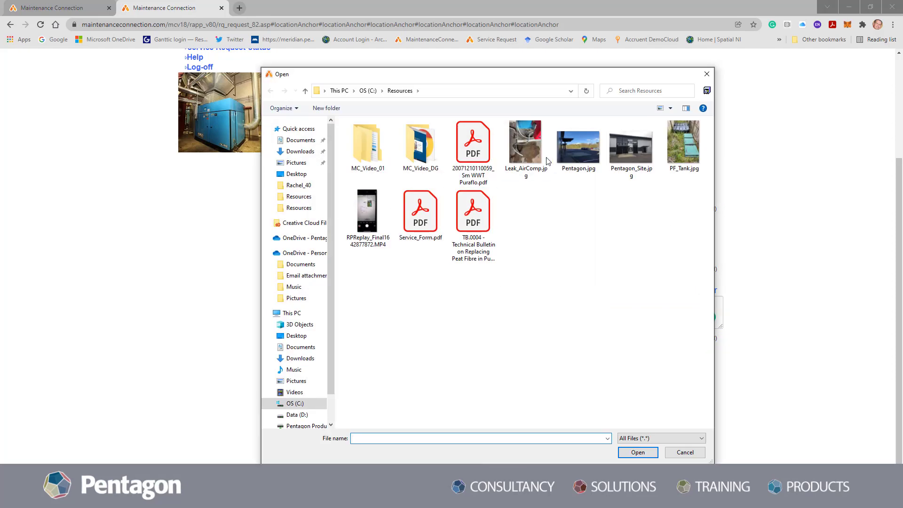
{"action": "double_click", "coordinate": [531, 151]}
{"action": "left_click", "coordinate": [513, 277]}
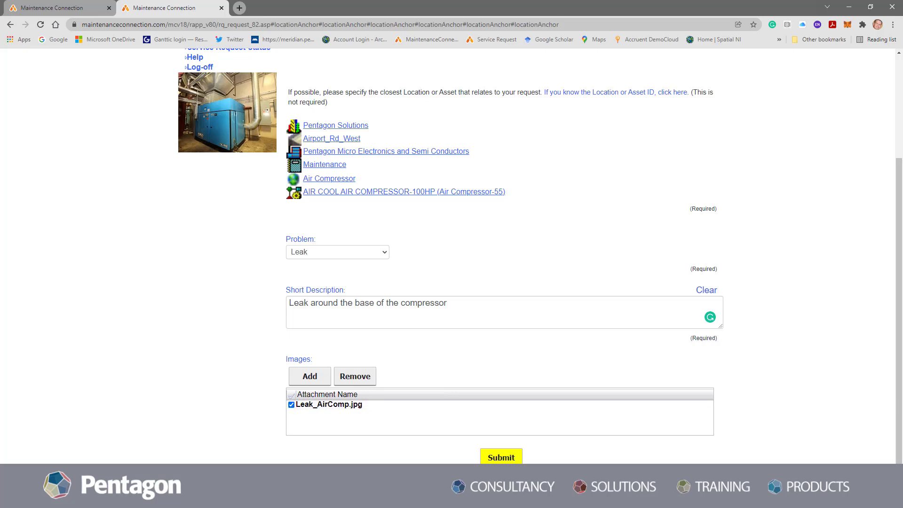
Step: Submit the service request and open the service request status list
{"action": "left_click", "coordinate": [501, 458]}
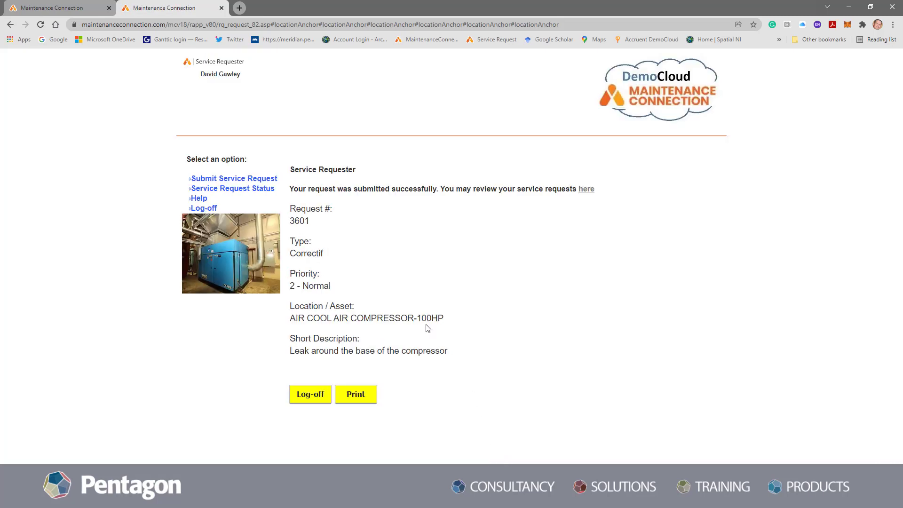
{"action": "left_click", "coordinate": [264, 194]}
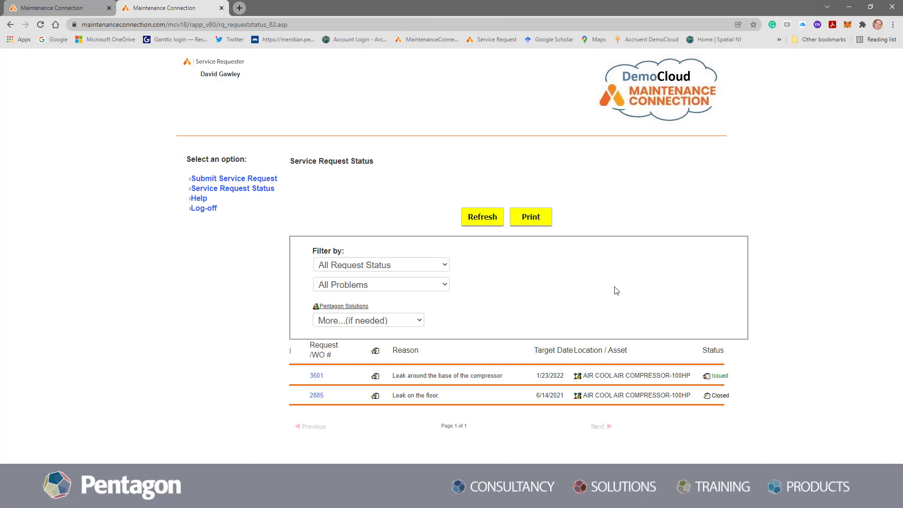
Step: In the main Maintenance Connection site, check the Labor Calendars and open the 23 January compressor leak work order from the Work Manager calendar
{"action": "left_click", "coordinate": [58, 9]}
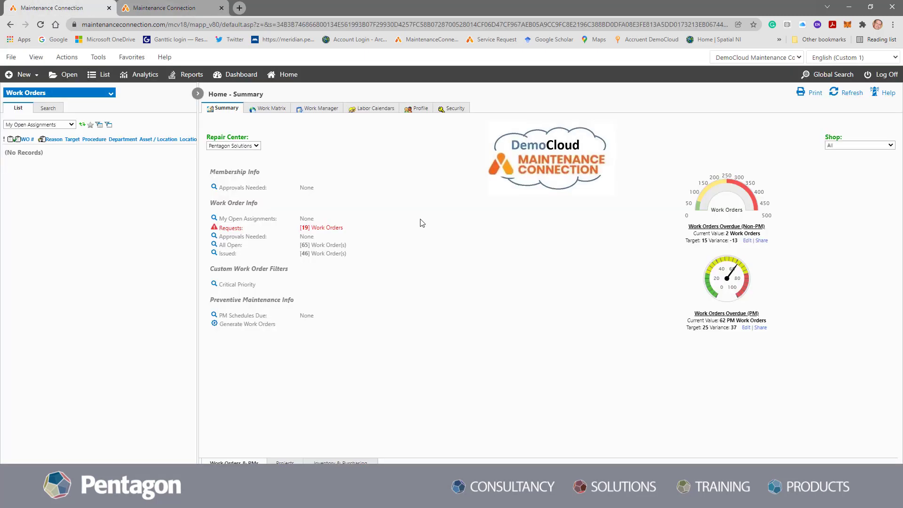
{"action": "left_click", "coordinate": [323, 114]}
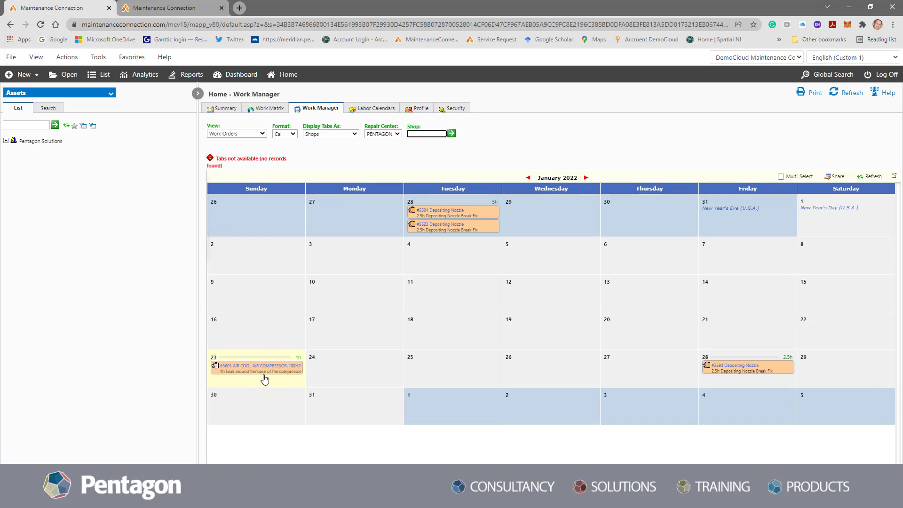
{"action": "mouse_move", "coordinate": [262, 375]}
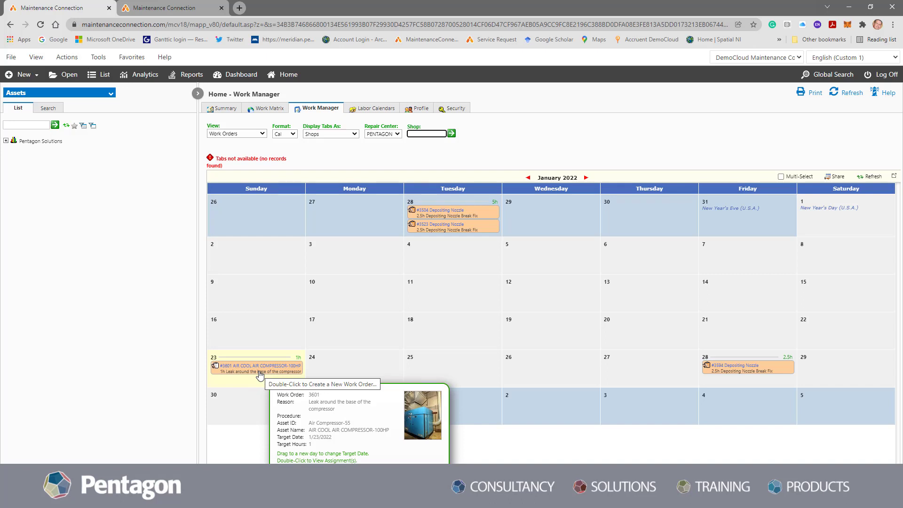
{"action": "left_click", "coordinate": [368, 111]}
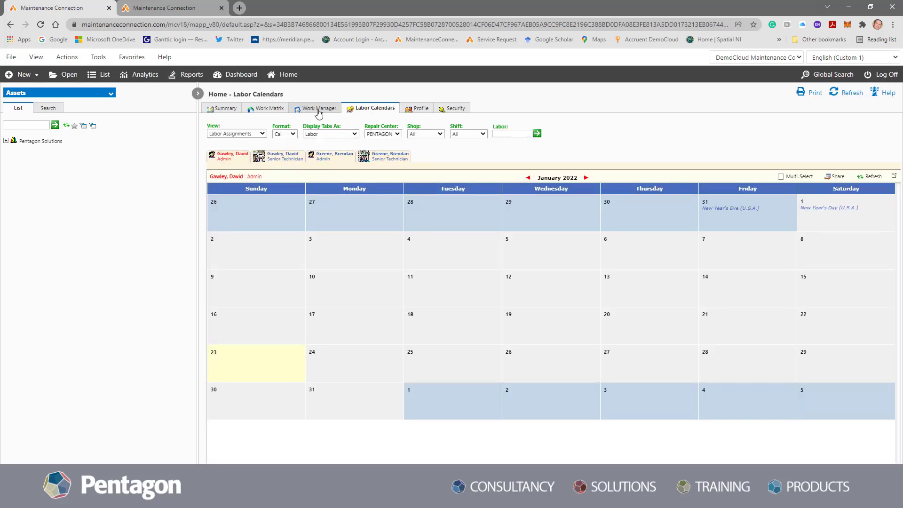
{"action": "left_click", "coordinate": [318, 109]}
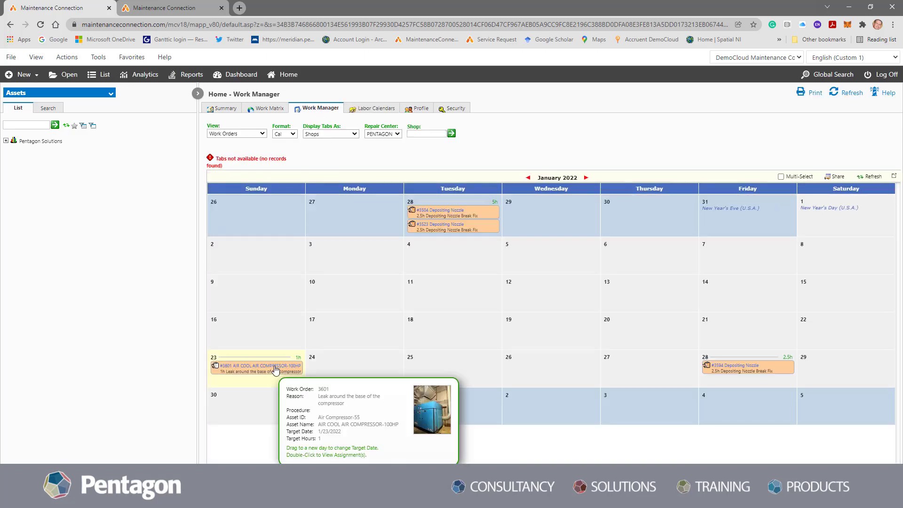
{"action": "right_click", "coordinate": [276, 370]}
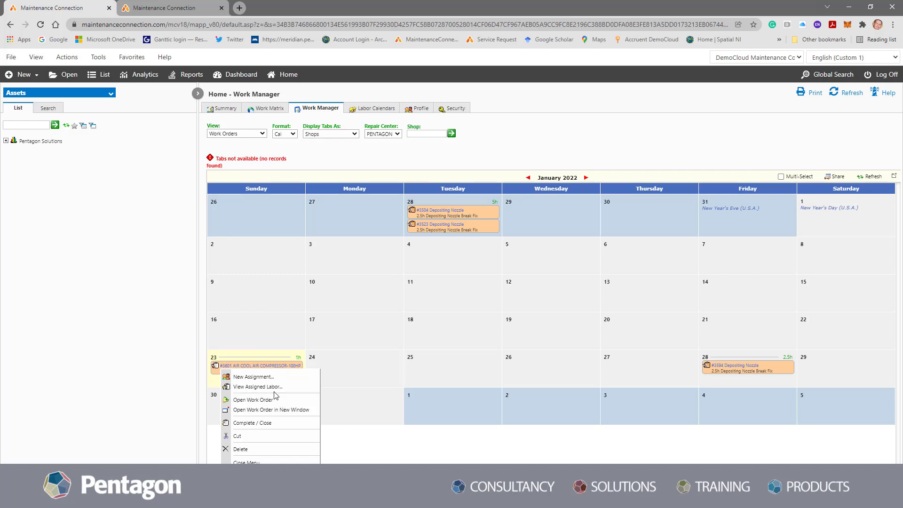
{"action": "left_click", "coordinate": [284, 403]}
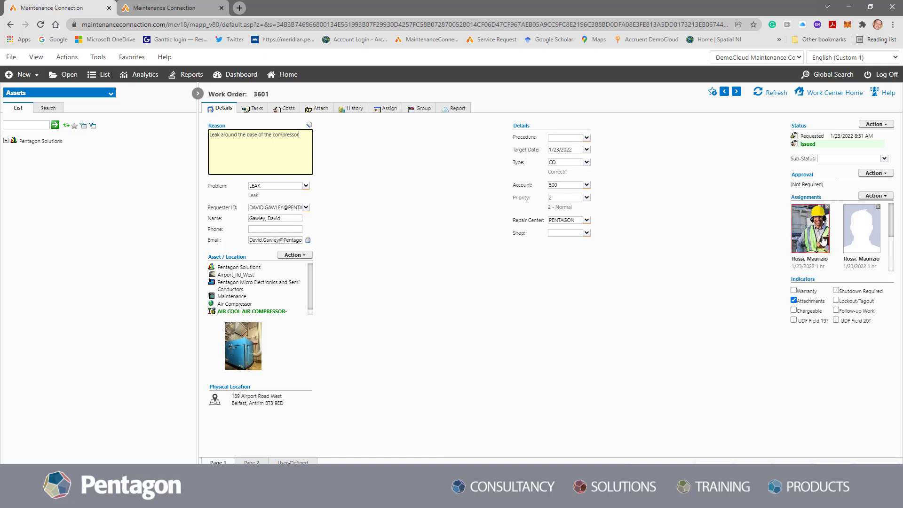
Step: Assign the compressor leak work order to yourself
{"action": "left_click", "coordinate": [886, 197]}
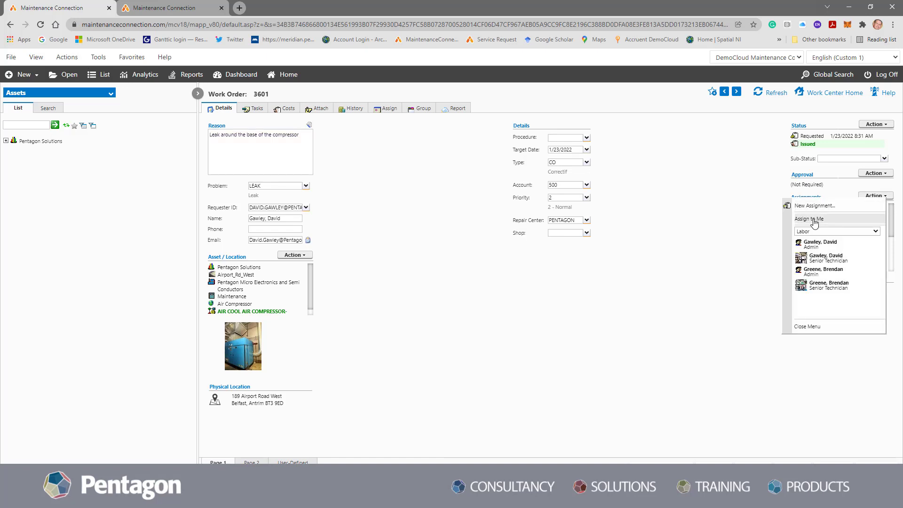
{"action": "left_click", "coordinate": [815, 219]}
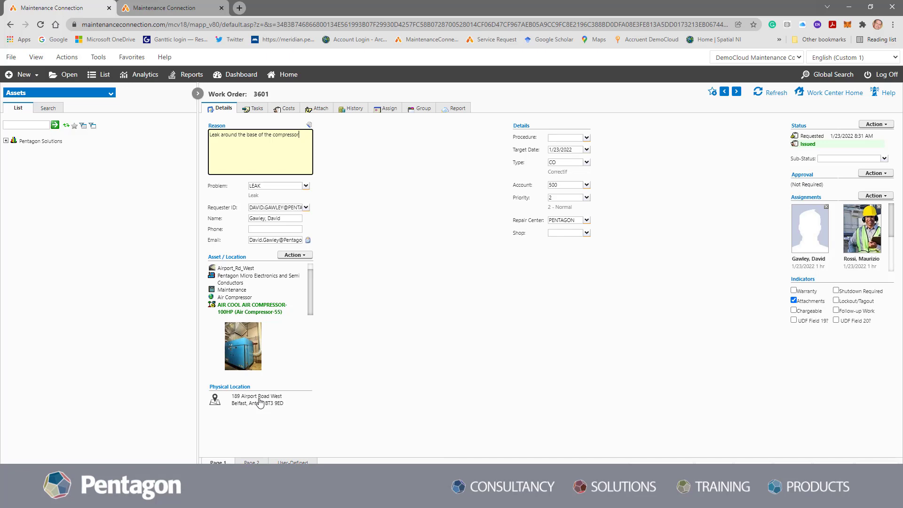
{"action": "left_click", "coordinate": [300, 430]}
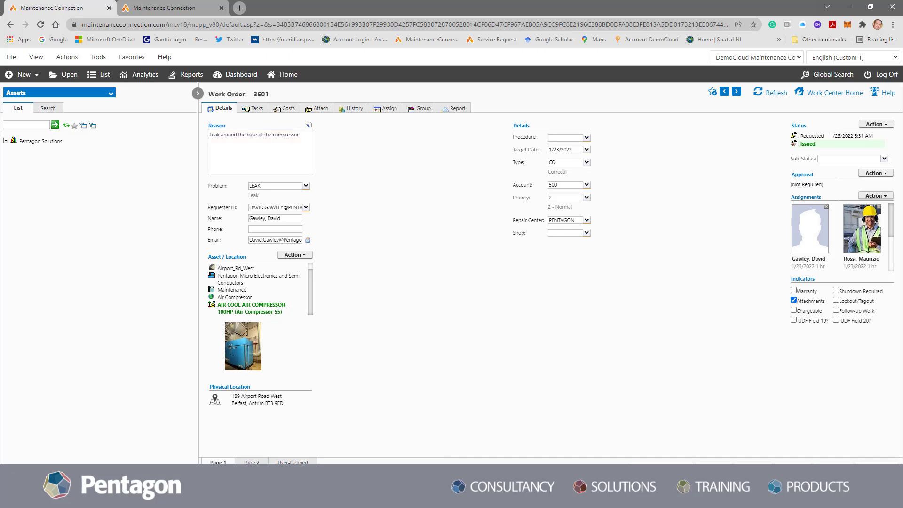
Step: Switch to Outlook and open the newest New Request notification from Maintenance Connection
{"action": "left_click", "coordinate": [359, 497]}
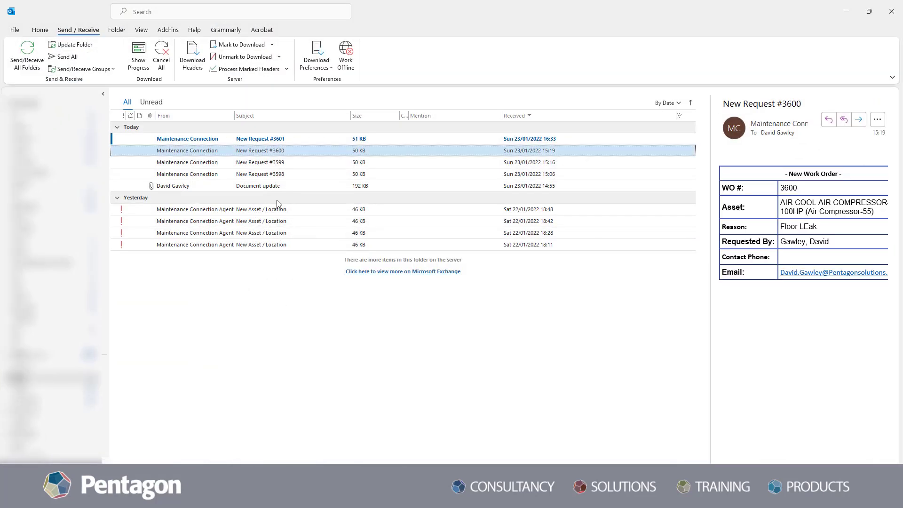
{"action": "double_click", "coordinate": [258, 139]}
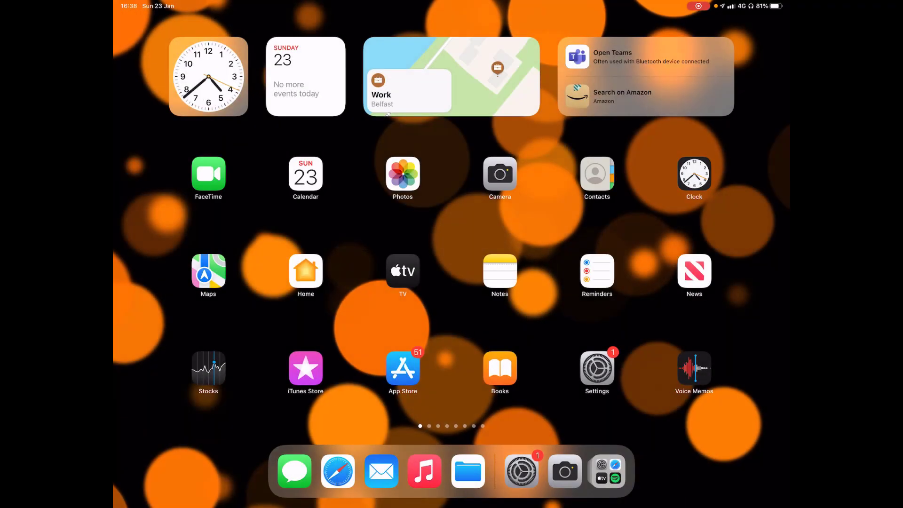
Step: On the tablet, scan the compressor's QR code with the Camera and log in to MC Express with the saved email and account password
{"action": "left_click", "coordinate": [565, 471]}
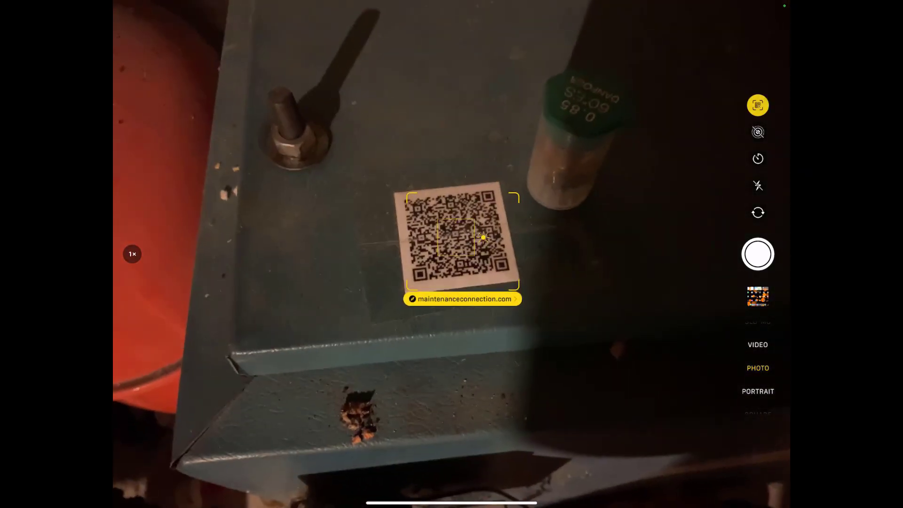
{"action": "left_click", "coordinate": [449, 312]}
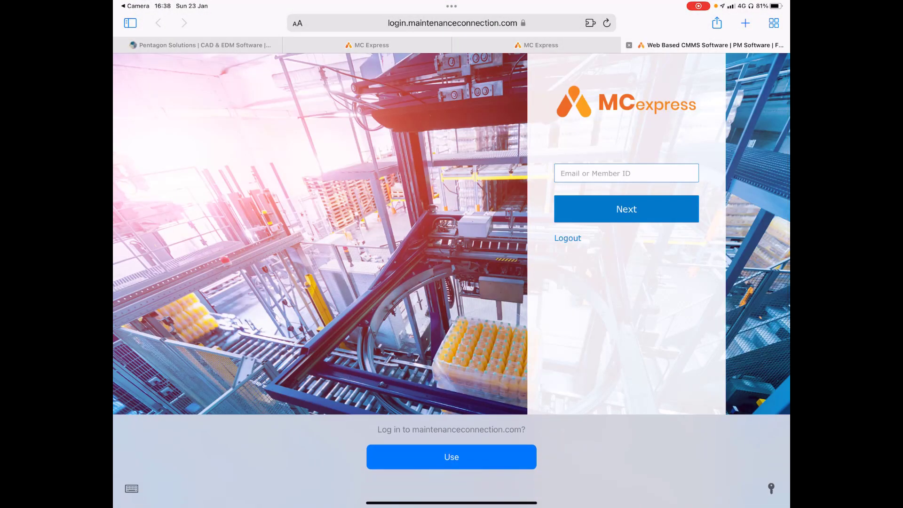
{"action": "left_click", "coordinate": [452, 457]}
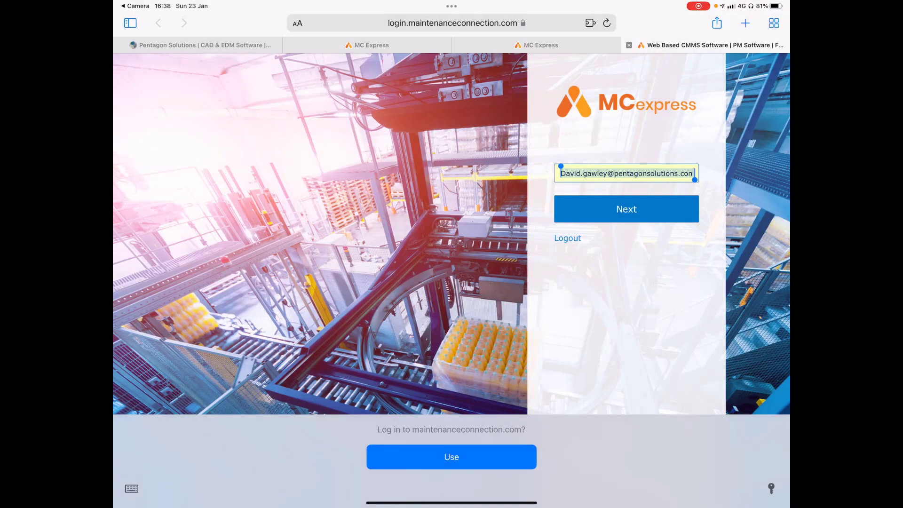
{"action": "left_click", "coordinate": [627, 209]}
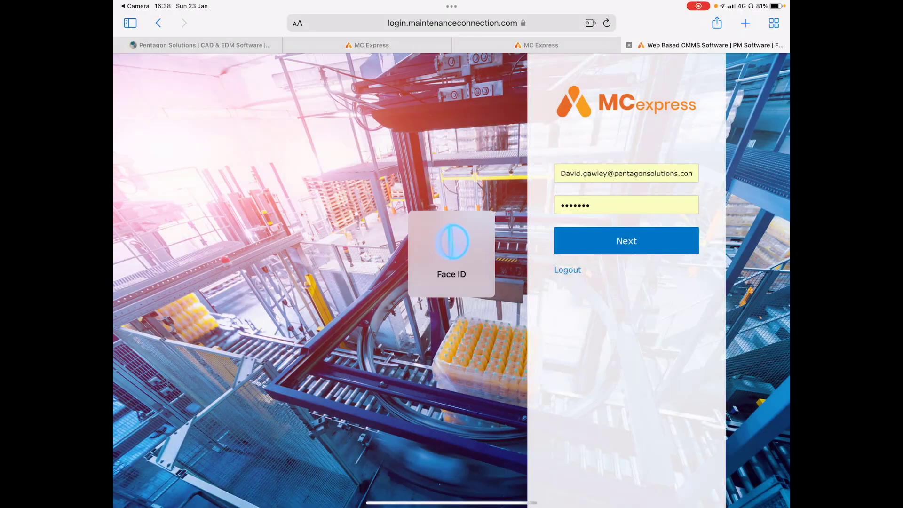
{"action": "left_click", "coordinate": [627, 240]}
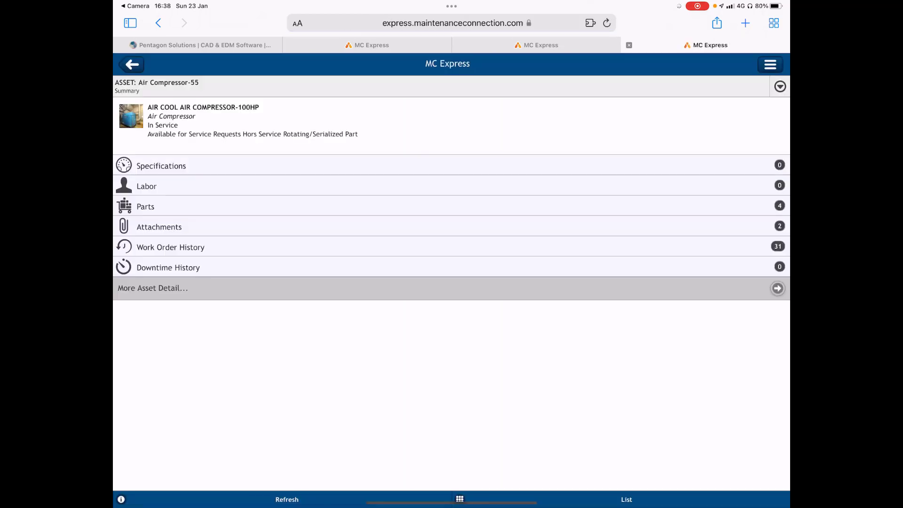
Step: Leave the compressor's asset summary and open the My Open Work Orders list
{"action": "scroll", "coordinate": [451, 281], "scroll_direction": "up", "scroll_amount": 1}
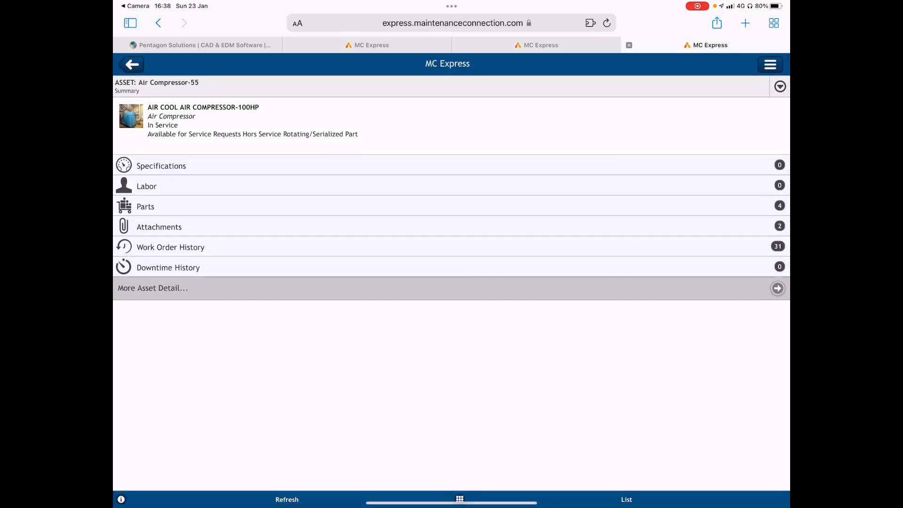
{"action": "left_click", "coordinate": [132, 65]}
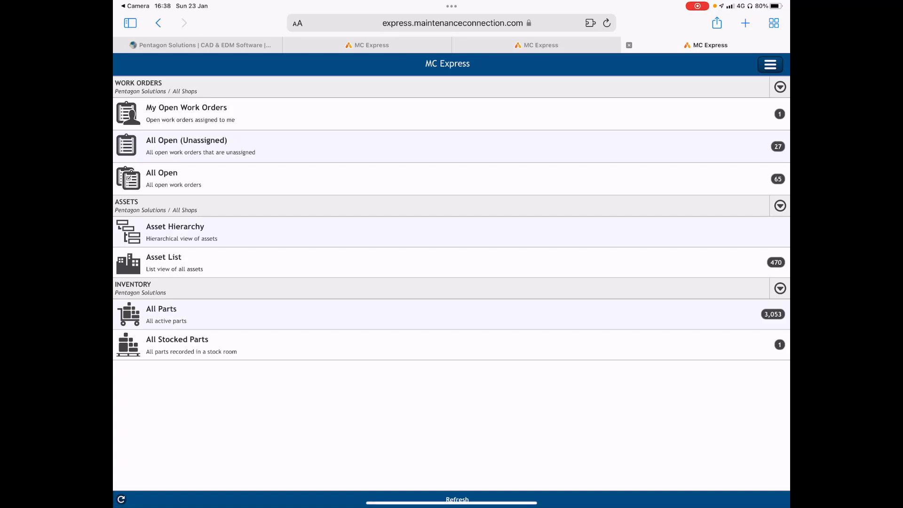
{"action": "left_click", "coordinate": [186, 113]}
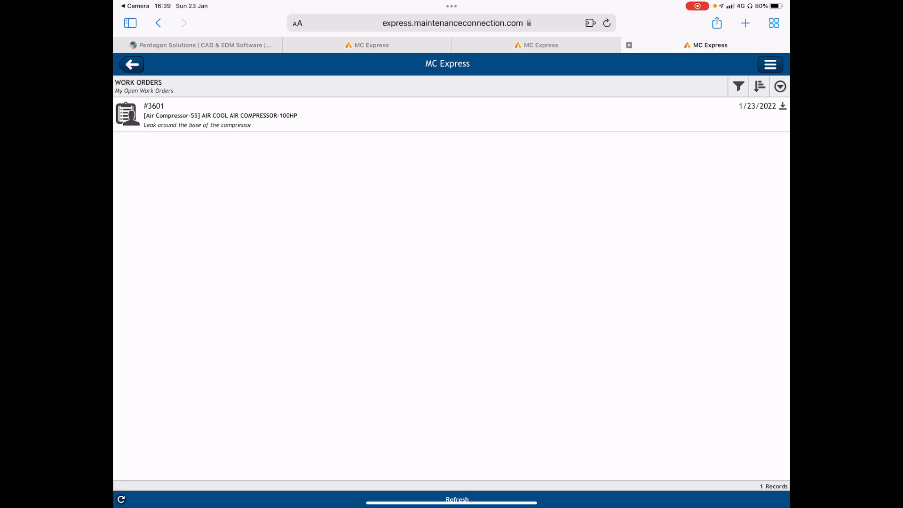
Step: Open the compressor leak work order and start its labor timer
{"action": "left_click", "coordinate": [221, 116]}
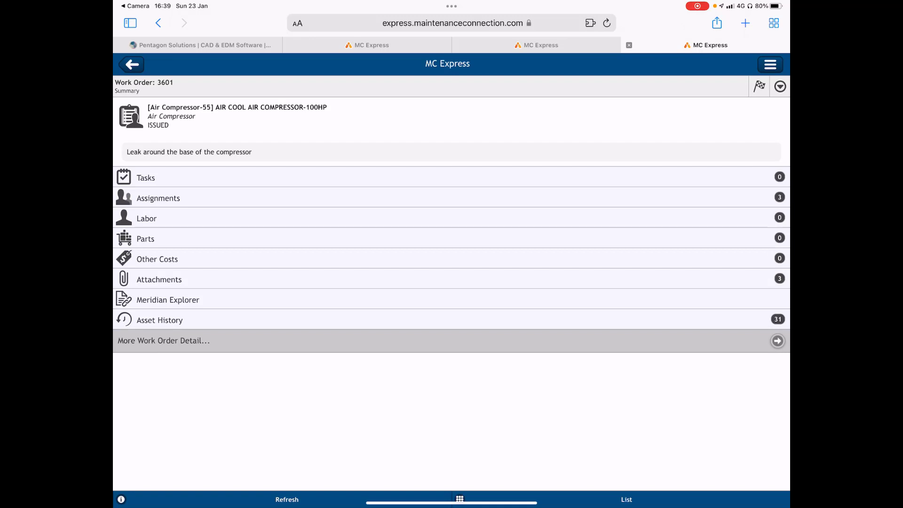
{"action": "left_click", "coordinate": [779, 87]}
{"action": "left_click", "coordinate": [674, 106]}
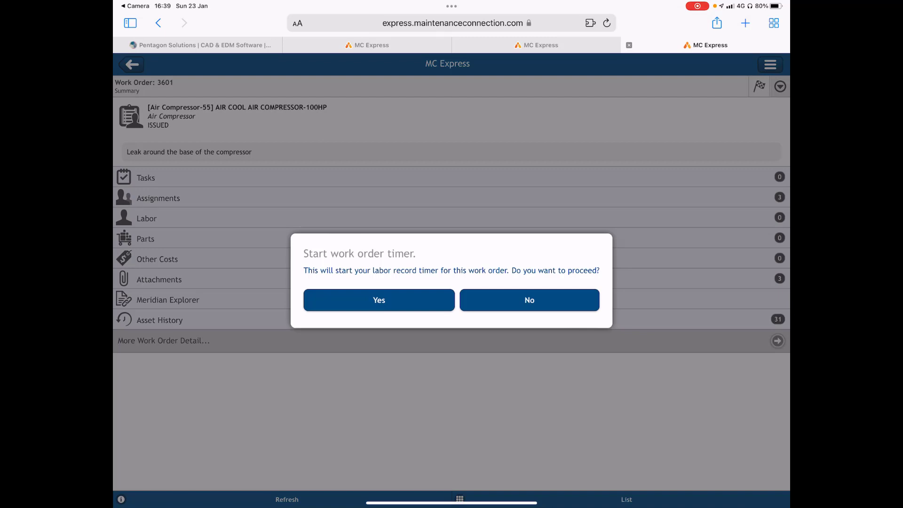
{"action": "left_click", "coordinate": [379, 300]}
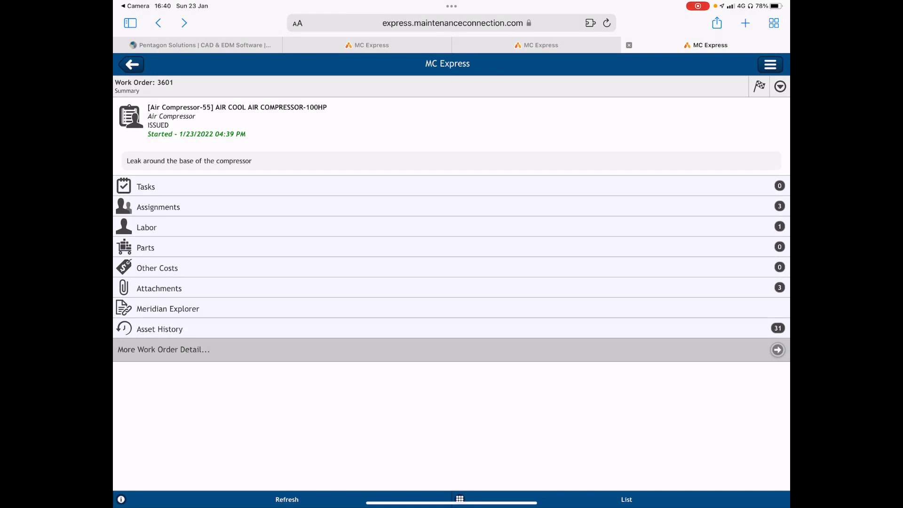
Step: Start adding a part to the work order and pick the Tonkaflo AS Series Pump from the Pentagon Main Stock Room
{"action": "left_click", "coordinate": [145, 248]}
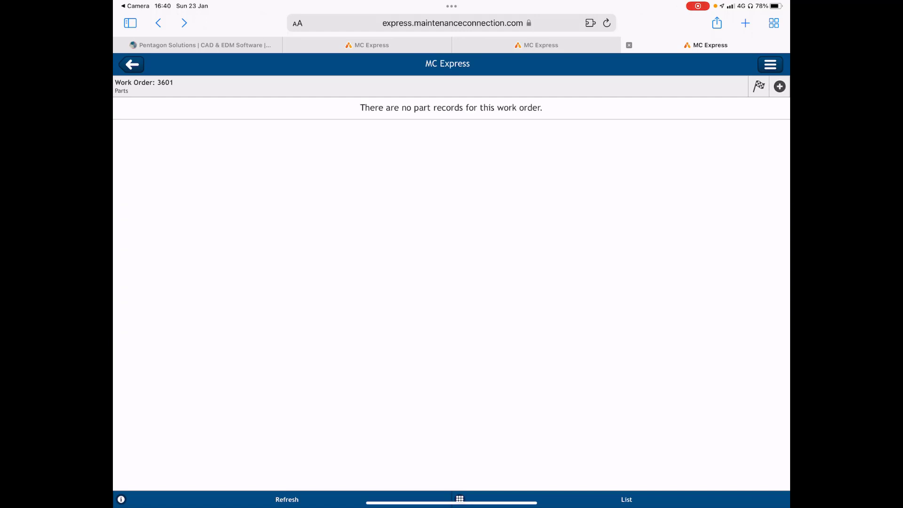
{"action": "left_click", "coordinate": [779, 86]}
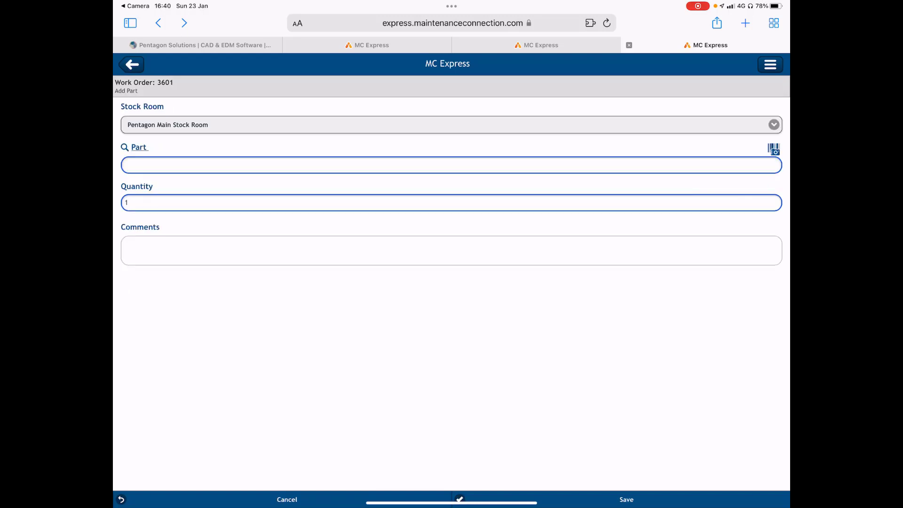
{"action": "left_click", "coordinate": [139, 147]}
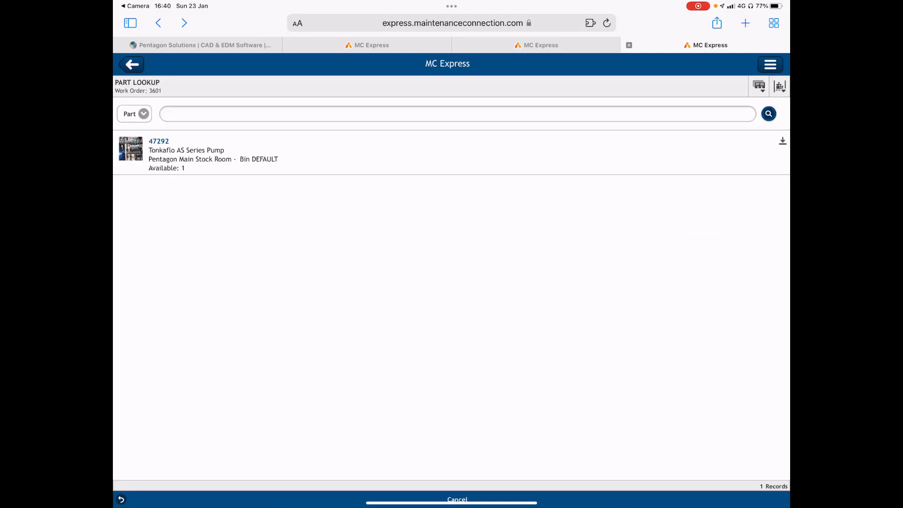
{"action": "left_click", "coordinate": [186, 150]}
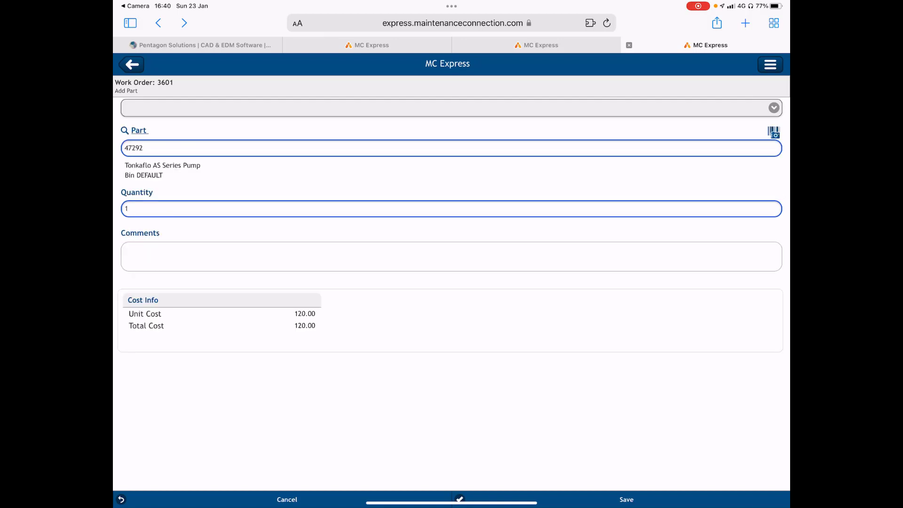
Step: Enter the part comment "Replacing pump when on site due to performance issues." and save the part
{"action": "left_click", "coordinate": [126, 251]}
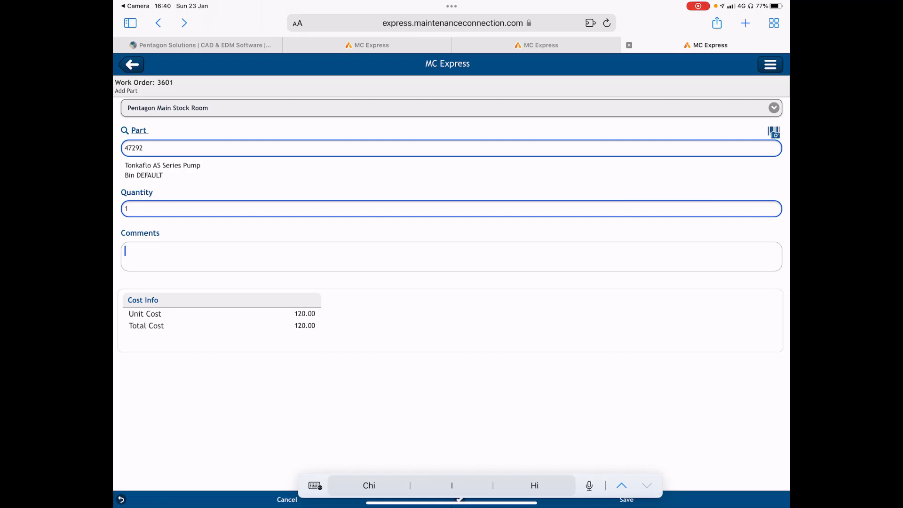
{"action": "type", "text": "Replac"}
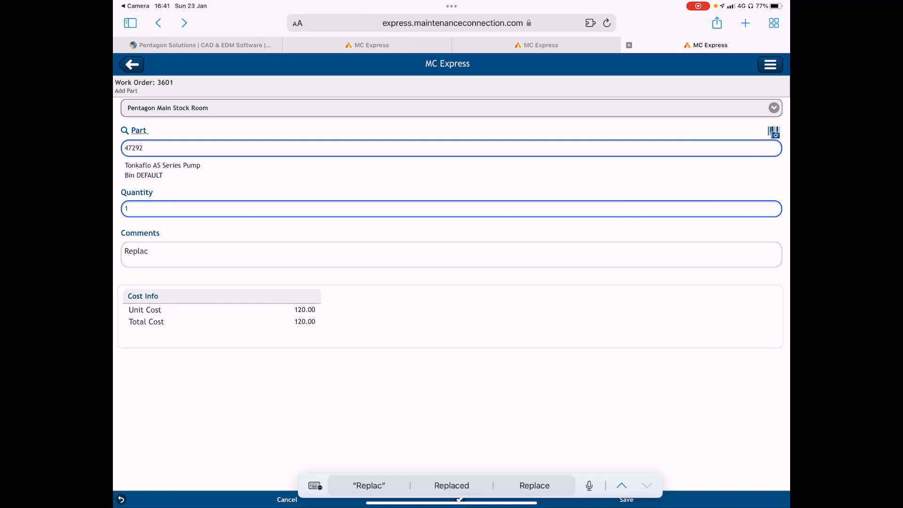
{"action": "type", "text": "ing pum"}
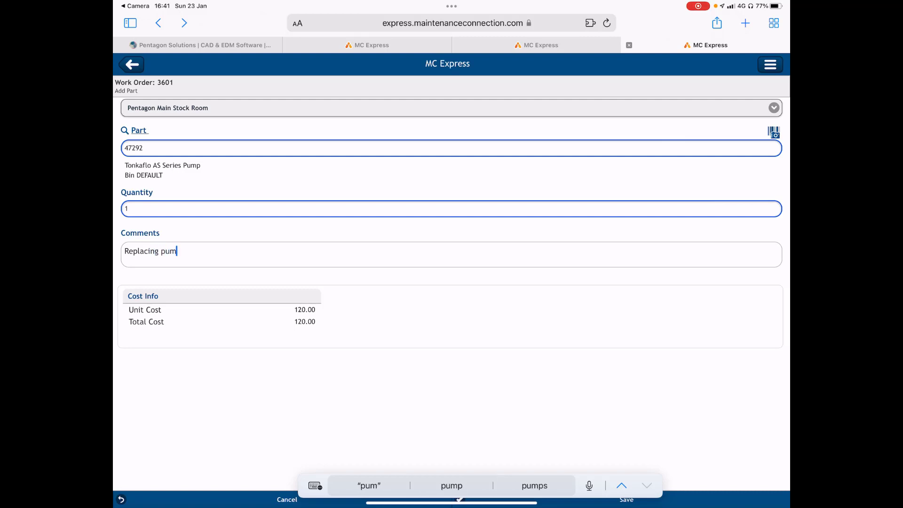
{"action": "type", "text": "p when on "}
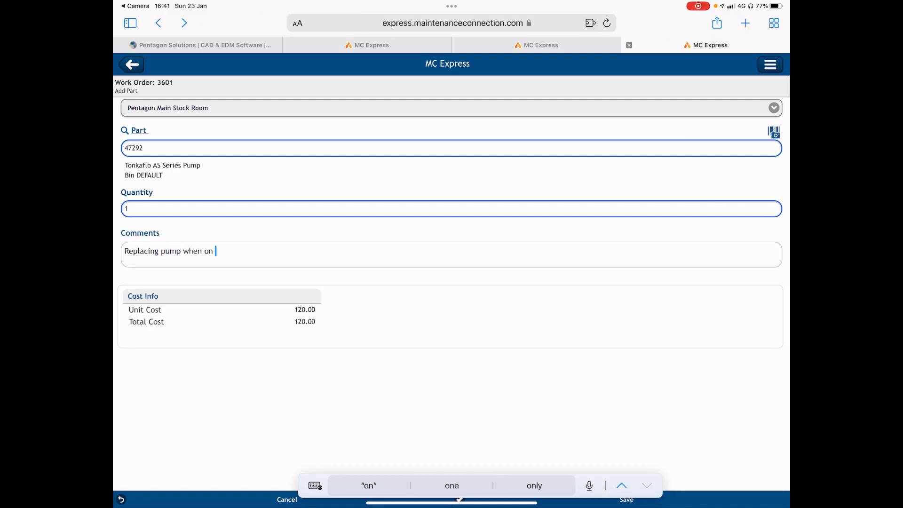
{"action": "type", "text": "site due to per"}
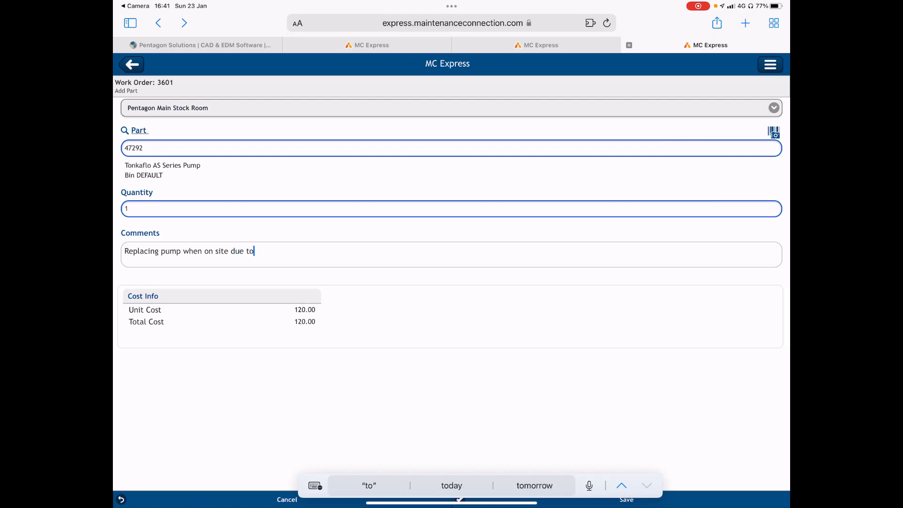
{"action": "type", "text": "for"}
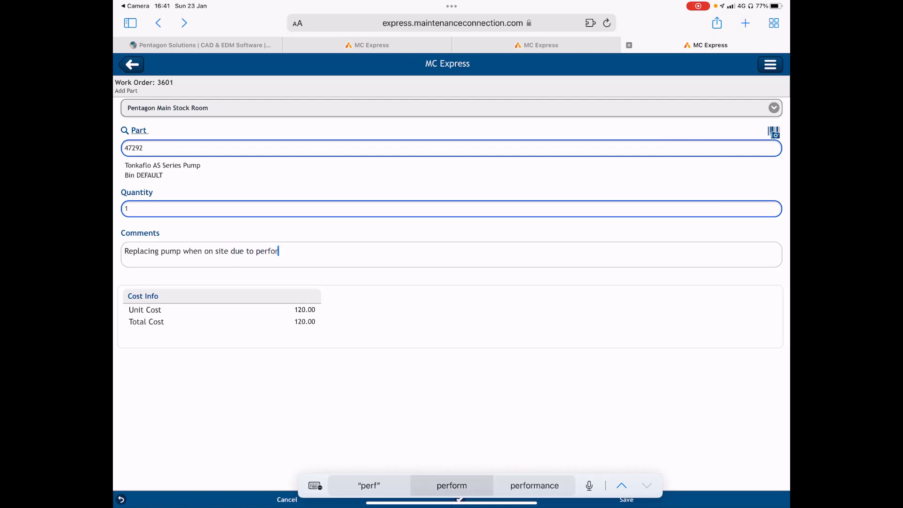
{"action": "type", "text": "mance issues."}
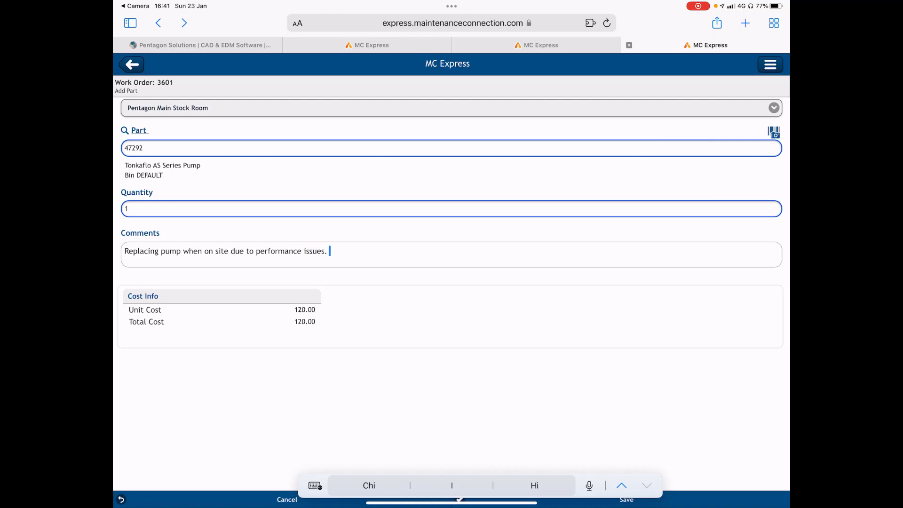
{"action": "left_click", "coordinate": [626, 499]}
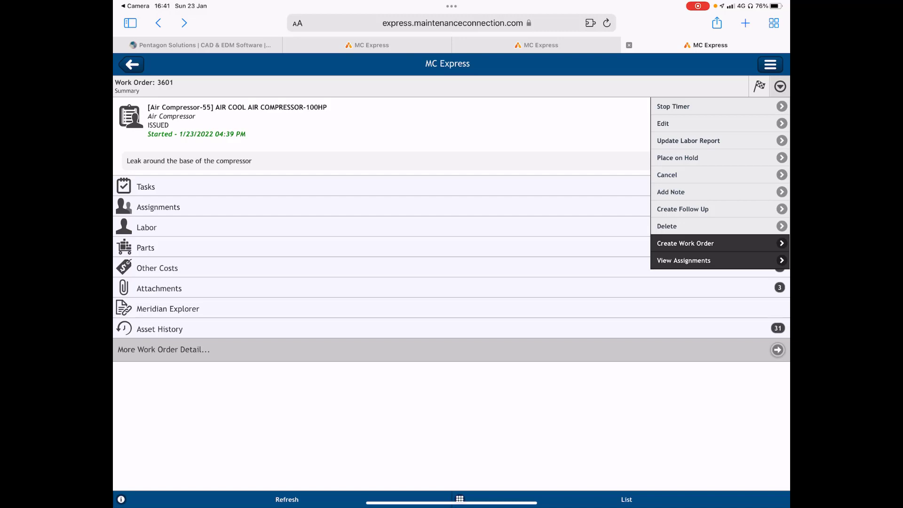
Step: Add and save a work order note reading "Replacing the pump and identifying the leak issue"
{"action": "left_click", "coordinate": [670, 192]}
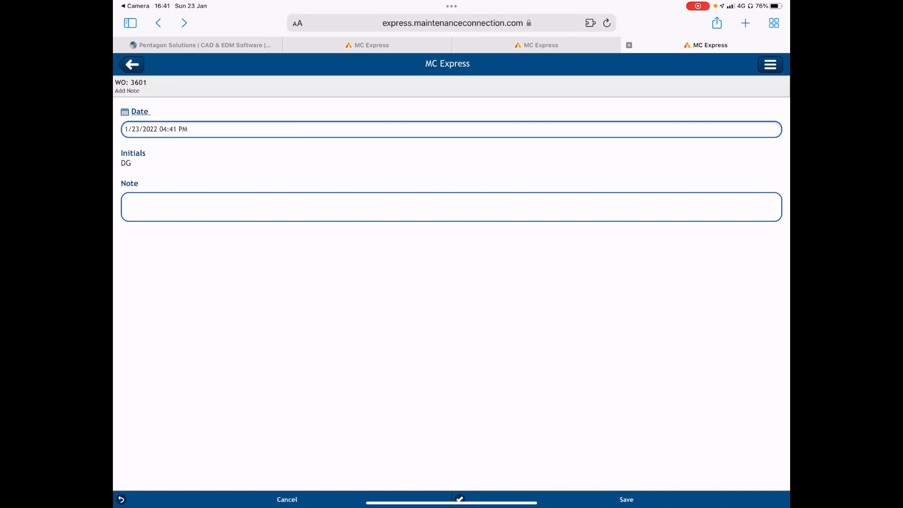
{"action": "left_click", "coordinate": [127, 202]}
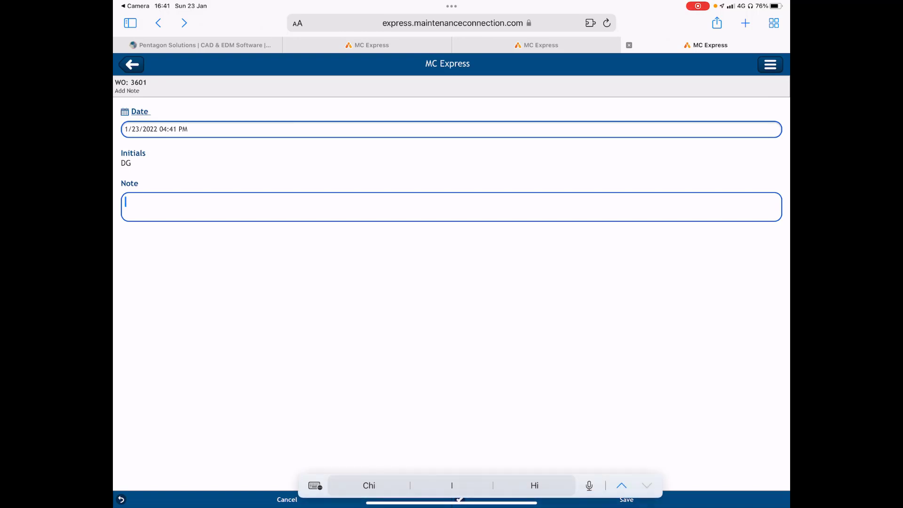
{"action": "type", "text": "Replacin"}
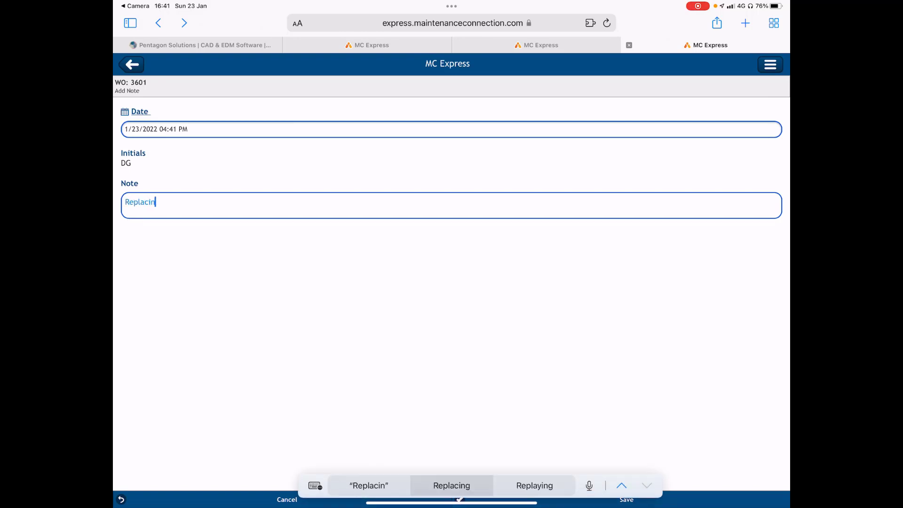
{"action": "type", "text": "g the pump a"}
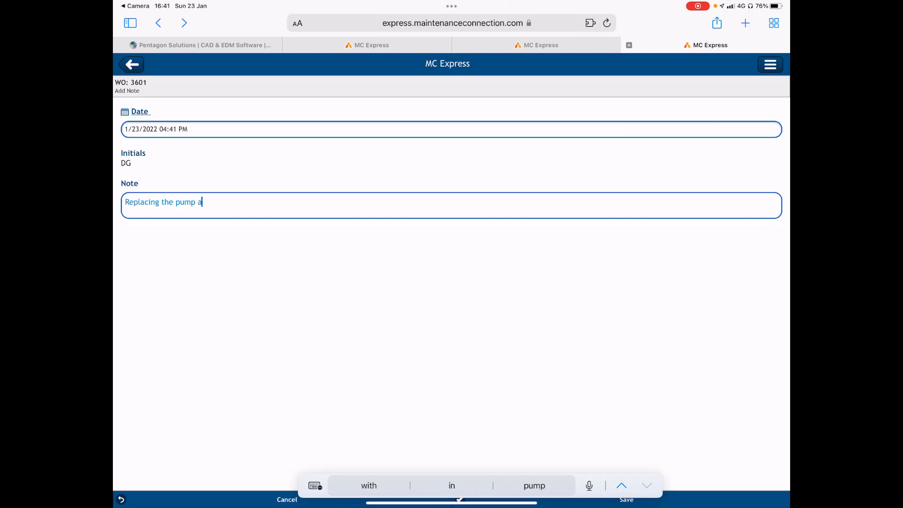
{"action": "type", "text": "nd ident"}
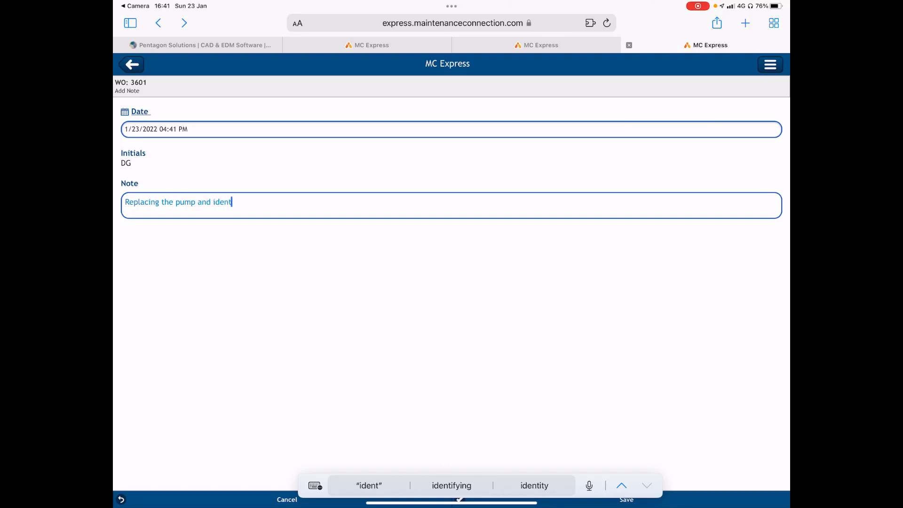
{"action": "type", "text": "oig"}
{"action": "key", "text": "BackSpace"}
{"action": "key", "text": "BackSpace"}
{"action": "key", "text": "BackSpace"}
{"action": "type", "text": "if"}
{"action": "type", "text": "ying"}
{"action": "type", "text": " the"}
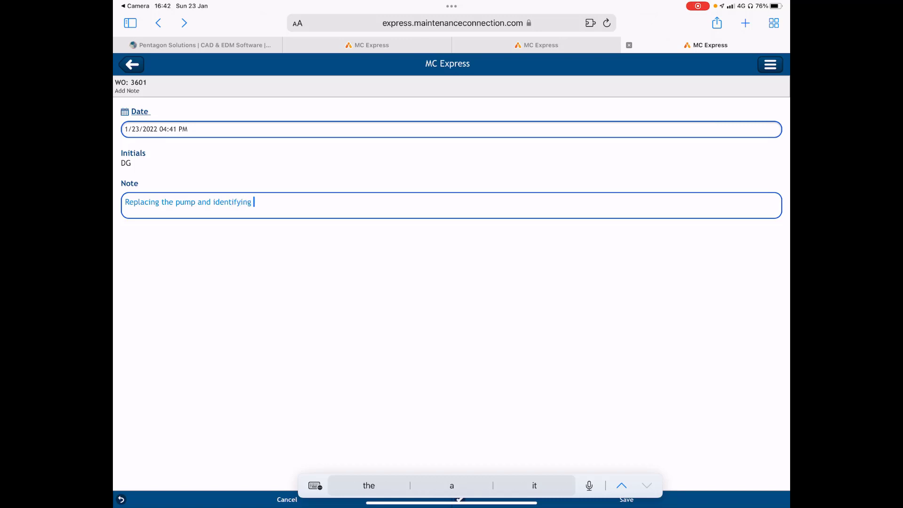
{"action": "type", "text": " leak issue"}
{"action": "left_click", "coordinate": [627, 500]}
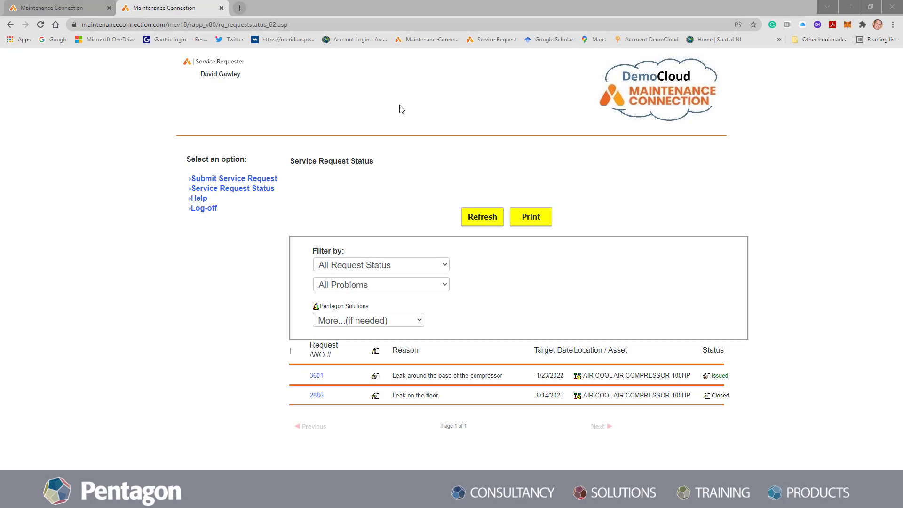
Step: In the desktop browser, review the leak request's status details in Service Requester, and check the costs of its work order in Maintenance Connection
{"action": "left_click", "coordinate": [317, 376]}
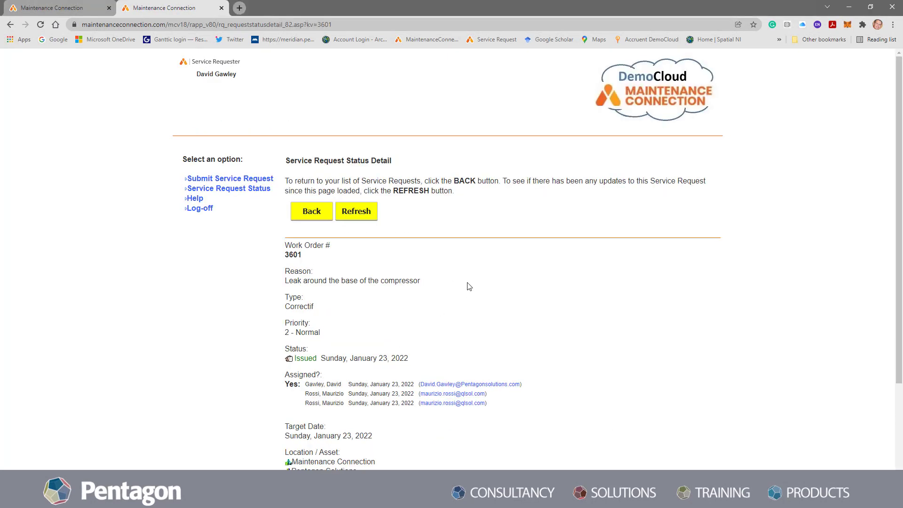
{"action": "scroll", "coordinate": [469, 286], "scroll_direction": "down", "scroll_amount": 1}
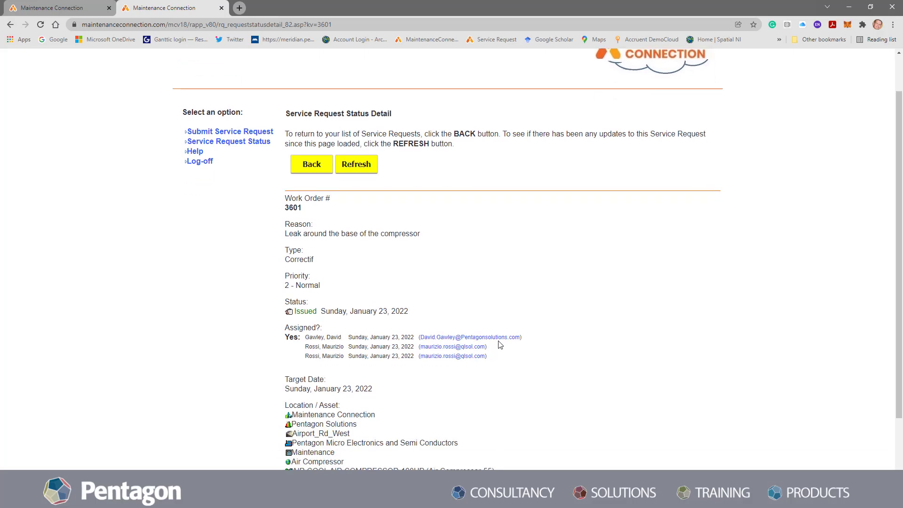
{"action": "scroll", "coordinate": [513, 319], "scroll_direction": "down", "scroll_amount": 1}
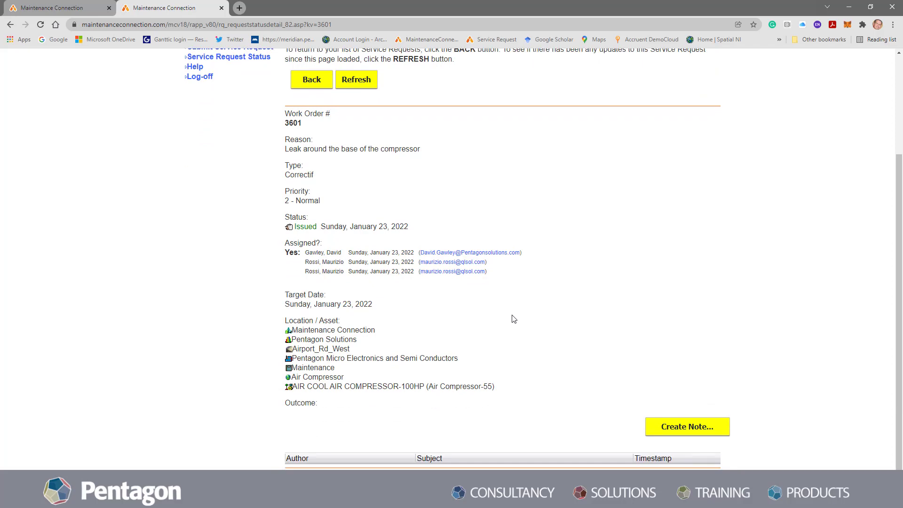
{"action": "scroll", "coordinate": [514, 319], "scroll_direction": "up", "scroll_amount": 2}
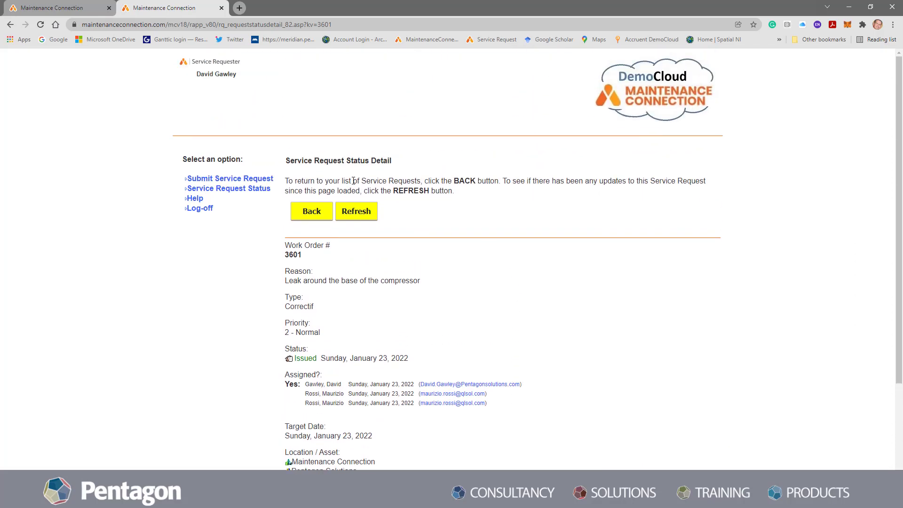
{"action": "left_click", "coordinate": [58, 10]}
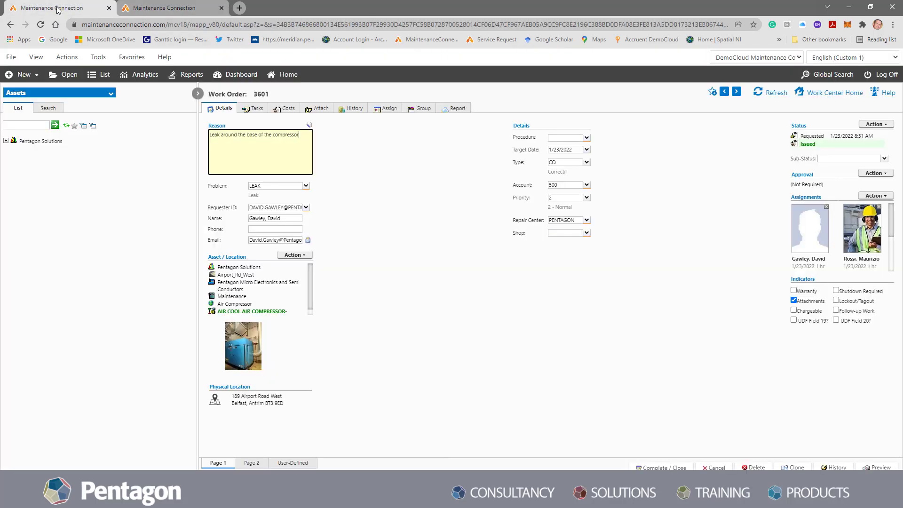
{"action": "left_click", "coordinate": [283, 114]}
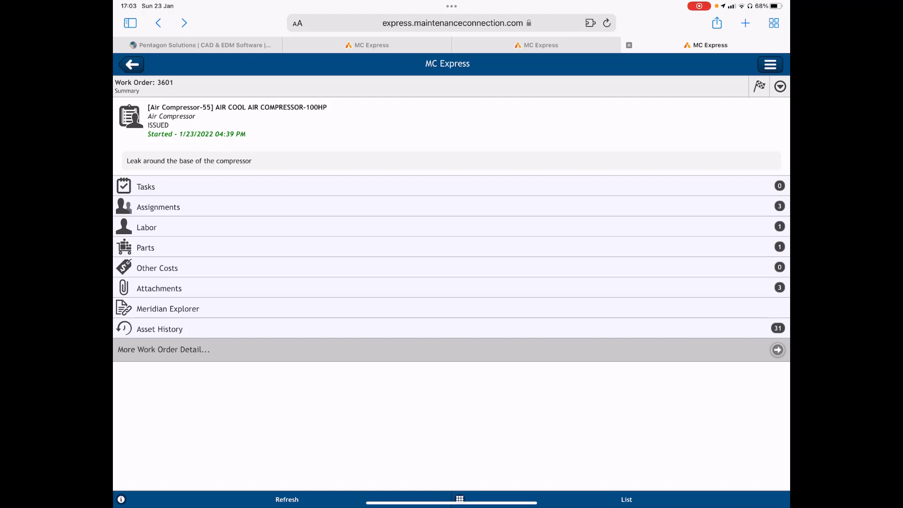
Step: Start stopping the labor timer on the air compressor work order and choose Yes for proceeding to the status update page
{"action": "left_click", "coordinate": [780, 86]}
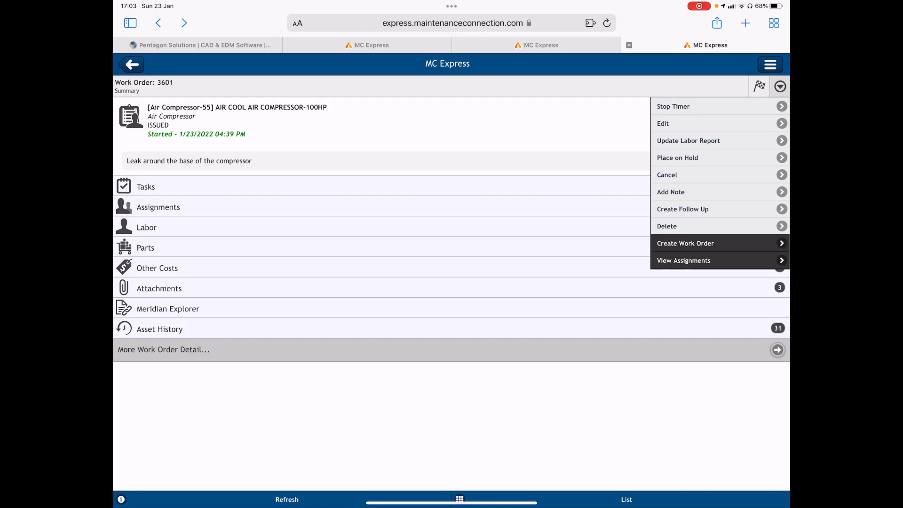
{"action": "left_click", "coordinate": [673, 106]}
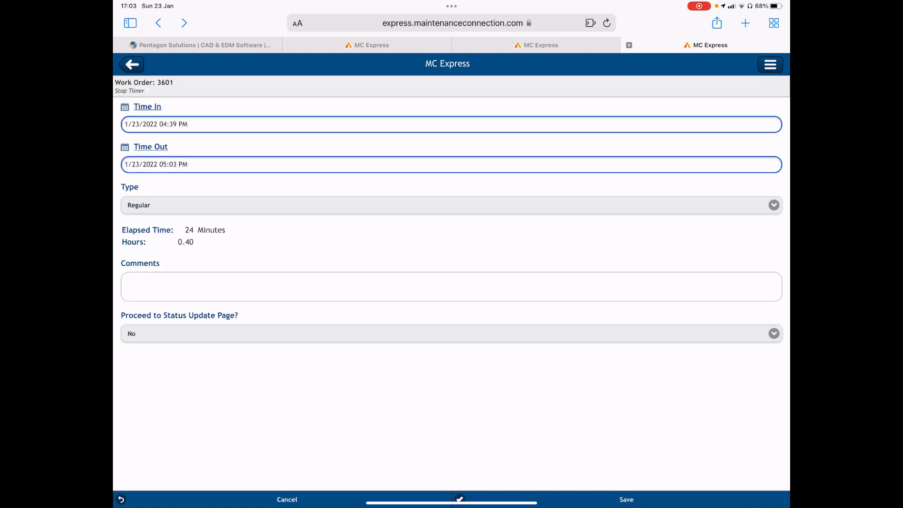
{"action": "left_click", "coordinate": [142, 334]}
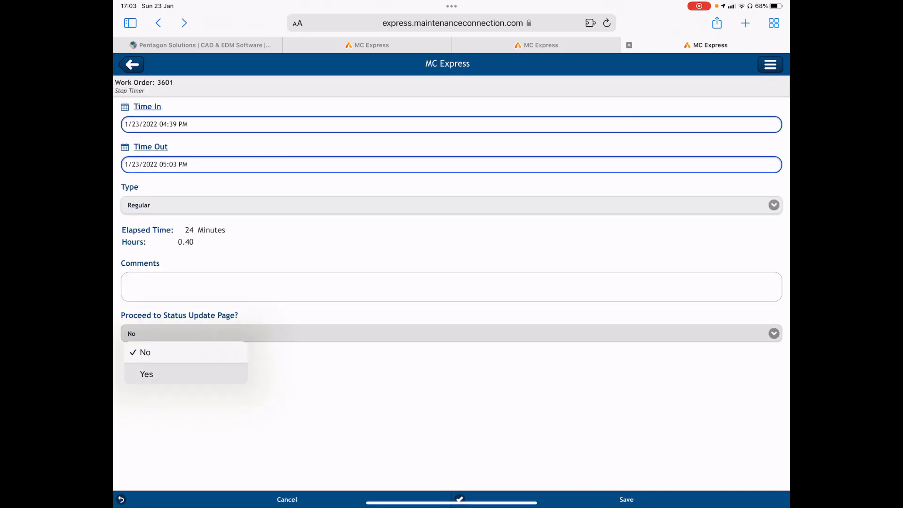
{"action": "left_click", "coordinate": [145, 375]}
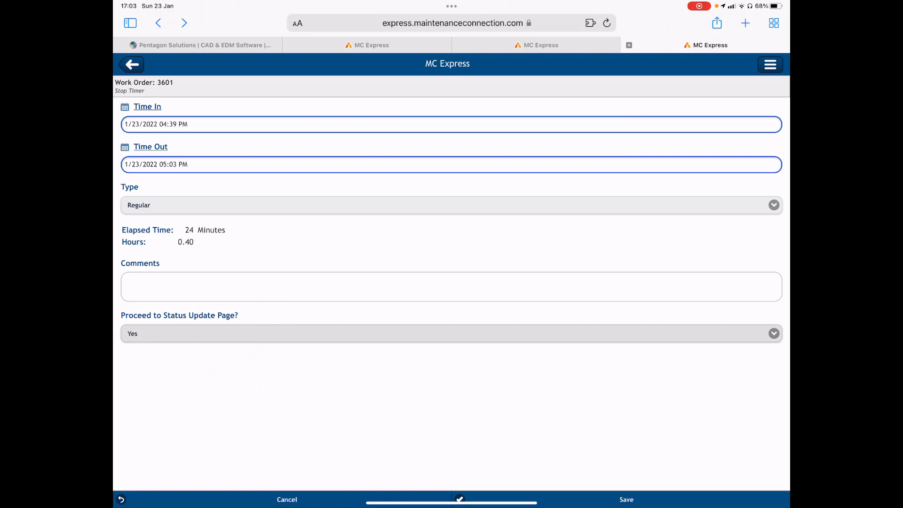
Step: Enter the timer comment "Replaced pump and fixed the leak (tightened valve at the top)" and save the labor entry
{"action": "left_click", "coordinate": [452, 286]}
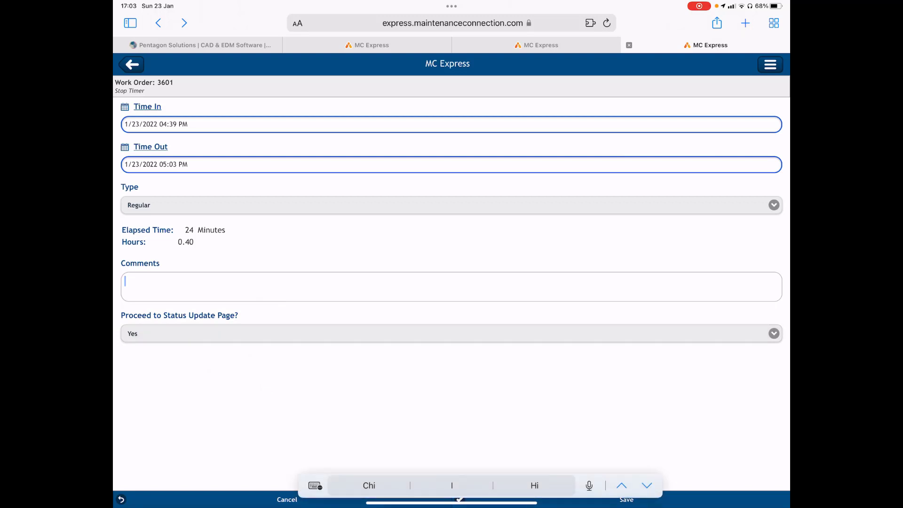
{"action": "type", "text": "Replac"}
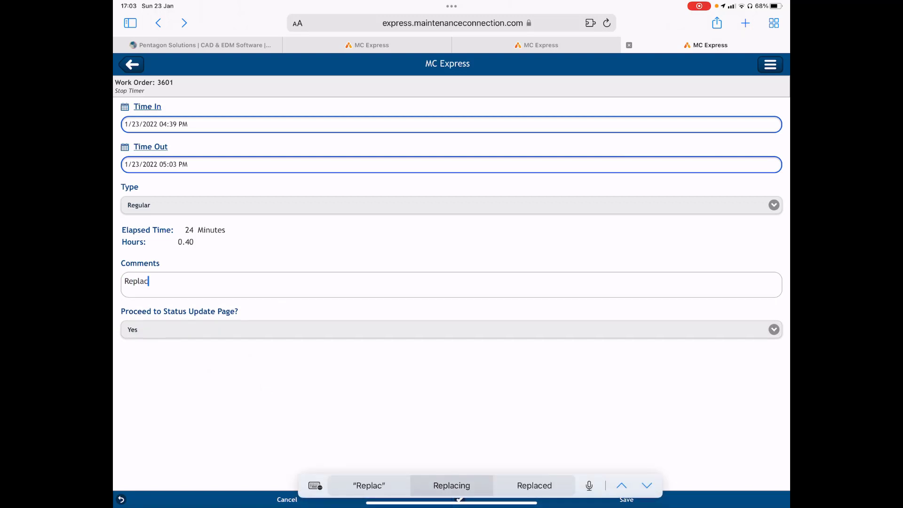
{"action": "type", "text": "ed pu"}
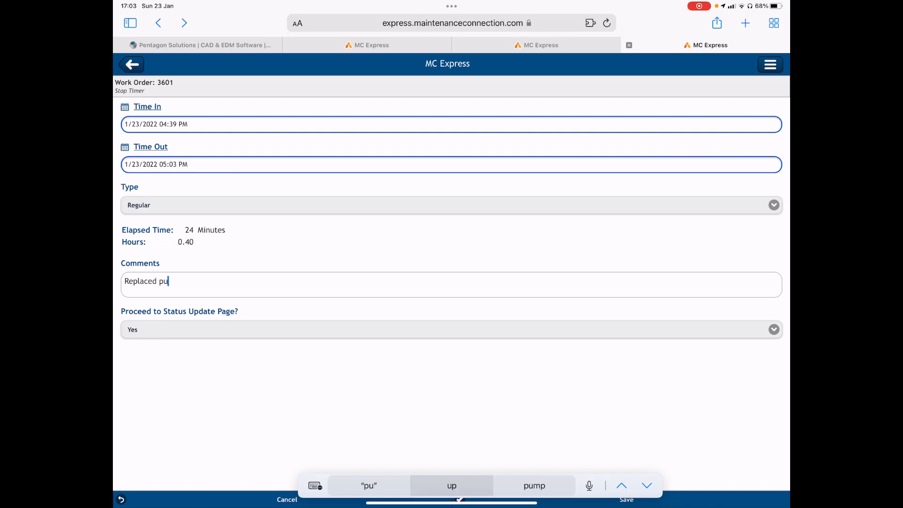
{"action": "type", "text": "mp and f"}
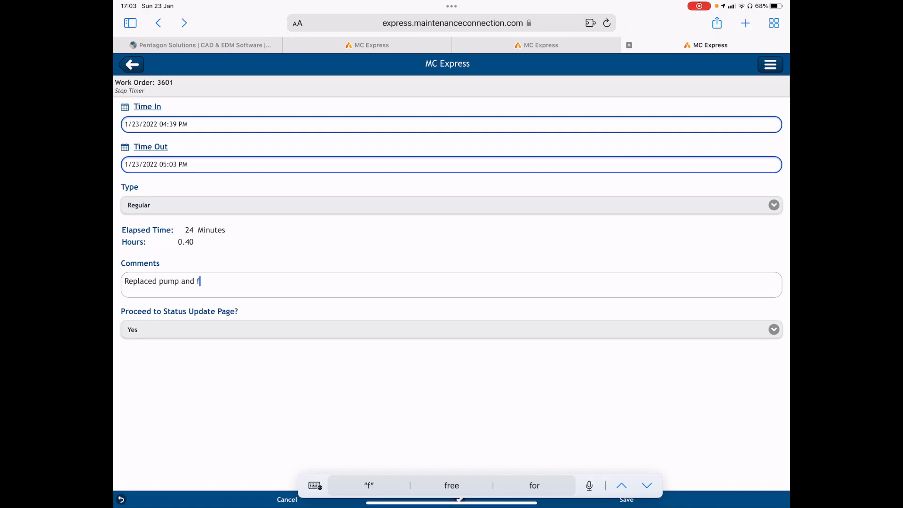
{"action": "type", "text": "ixed the leak (tig"}
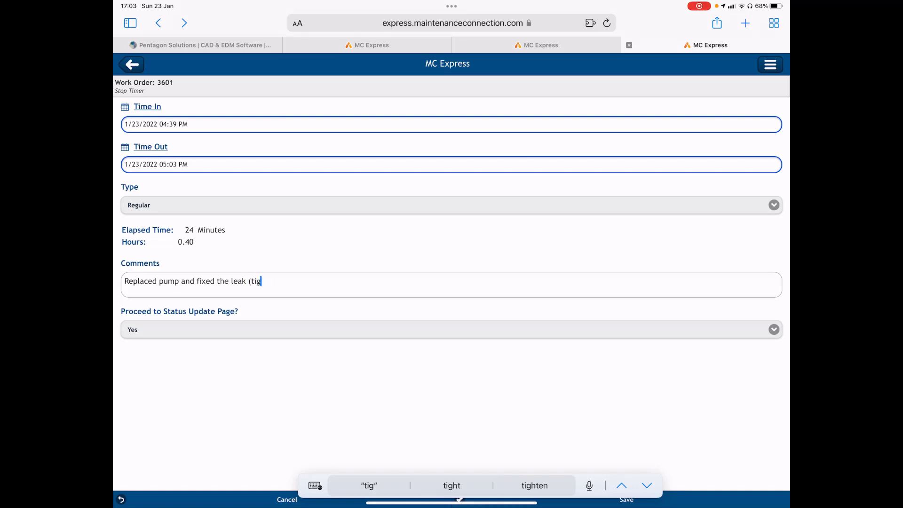
{"action": "type", "text": "htened val"}
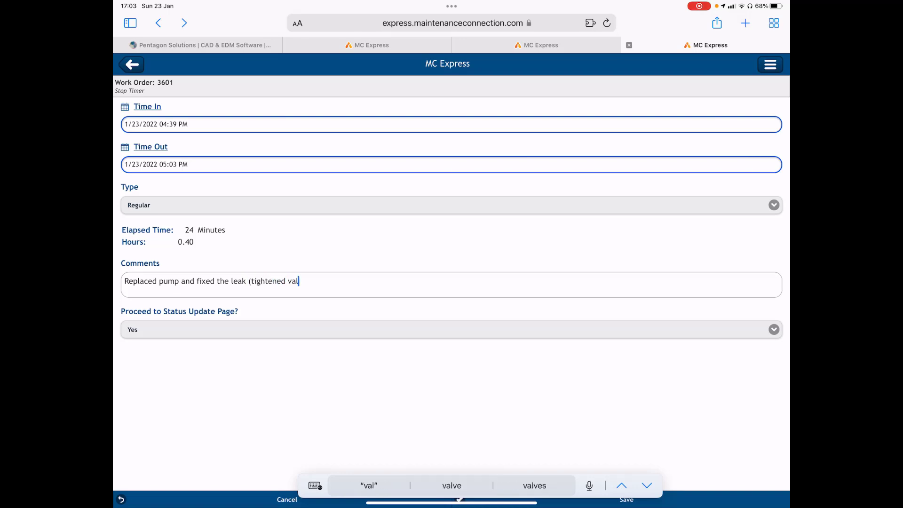
{"action": "type", "text": "ve at the top)"}
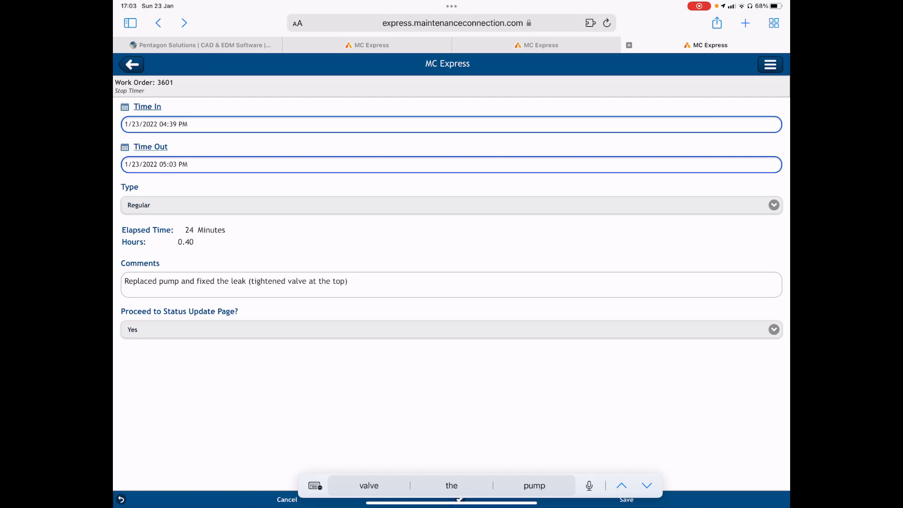
{"action": "left_click", "coordinate": [626, 500]}
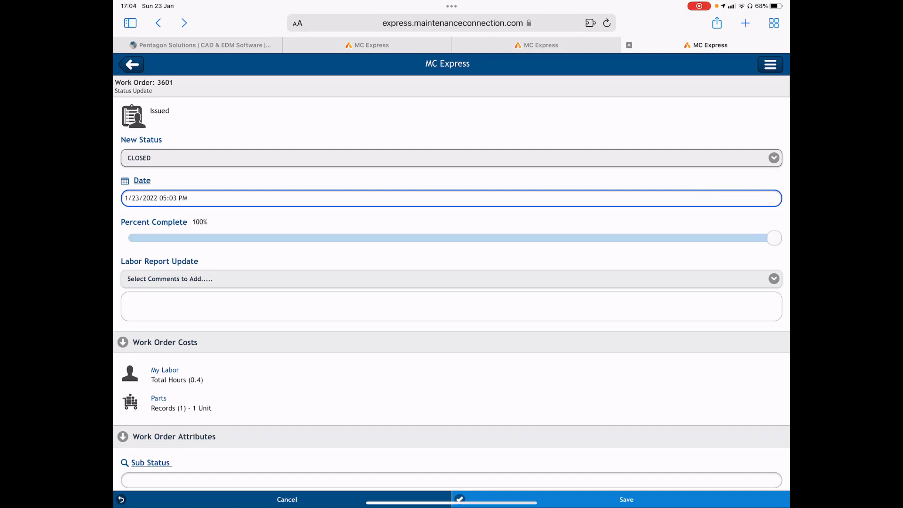
Step: Set the asset's Meter 1 Reading to 22876 gallons in the work order's status update
{"action": "scroll", "coordinate": [451, 283], "scroll_direction": "down", "scroll_amount": 1}
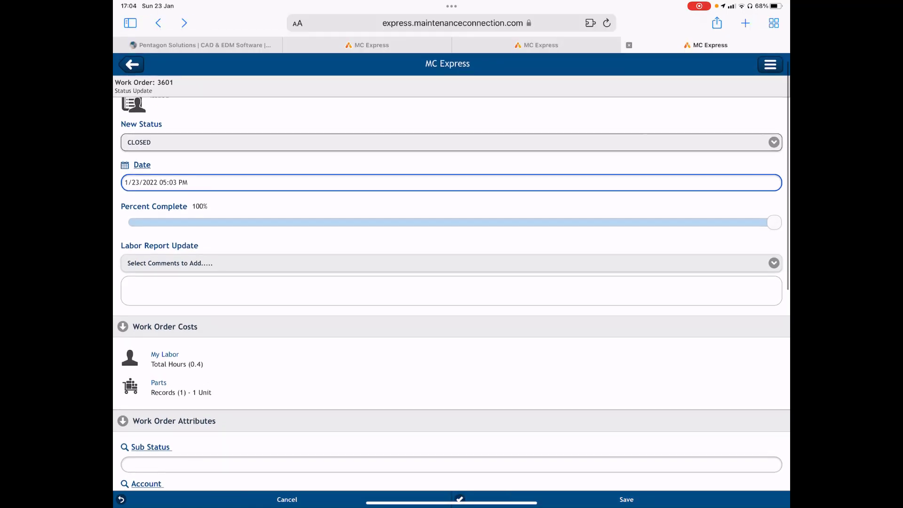
{"action": "scroll", "coordinate": [452, 277], "scroll_direction": "down", "scroll_amount": 2}
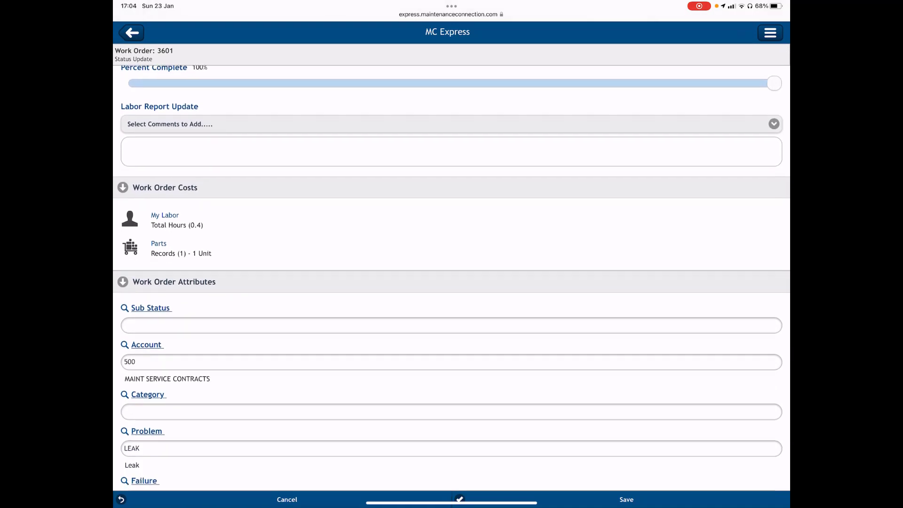
{"action": "scroll", "coordinate": [452, 276], "scroll_direction": "down", "scroll_amount": 6}
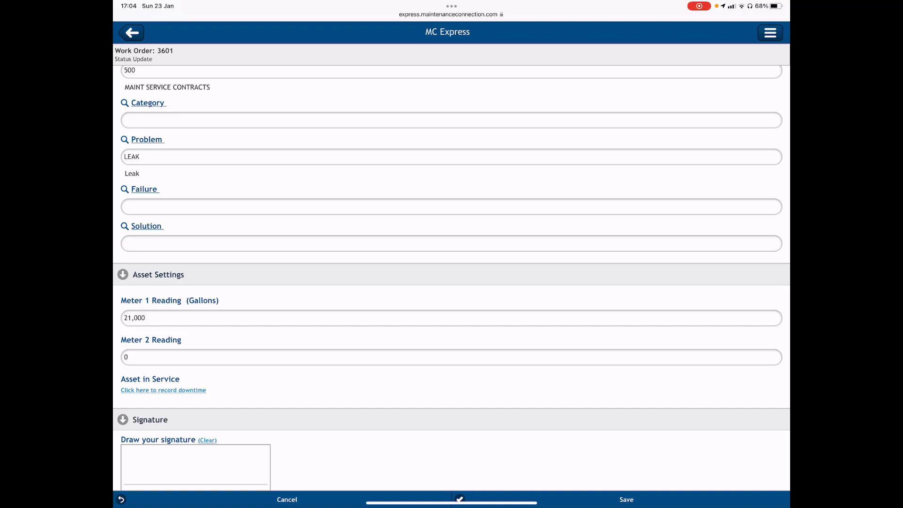
{"action": "left_click", "coordinate": [146, 318]}
{"action": "key", "text": "BackSpace"}
{"action": "key", "text": "BackSpace"}
{"action": "key", "text": "BackSpace"}
{"action": "key", "text": "BackSpace"}
{"action": "key", "text": "BackSpace"}
{"action": "key", "text": "BackSpace"}
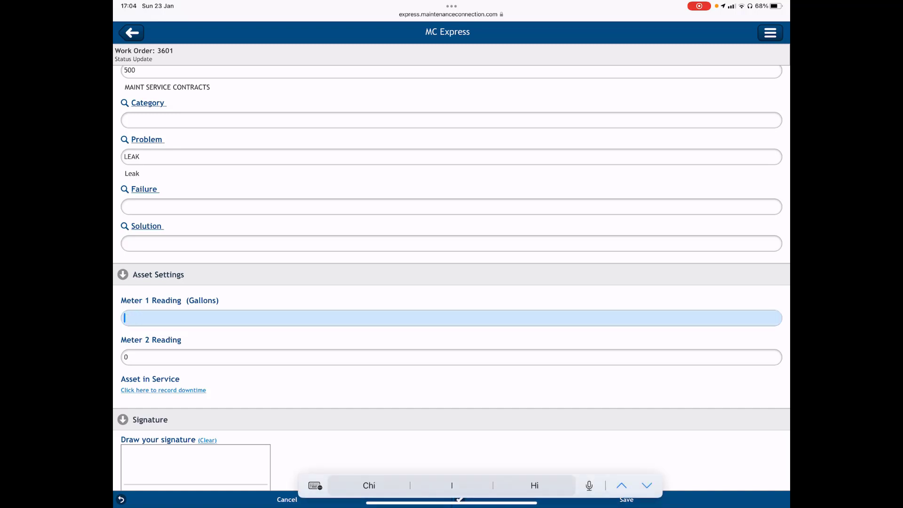
{"action": "type", "text": "22876"}
Step: Look up the solution for the work order and choose Repair
{"action": "left_click", "coordinate": [627, 500]}
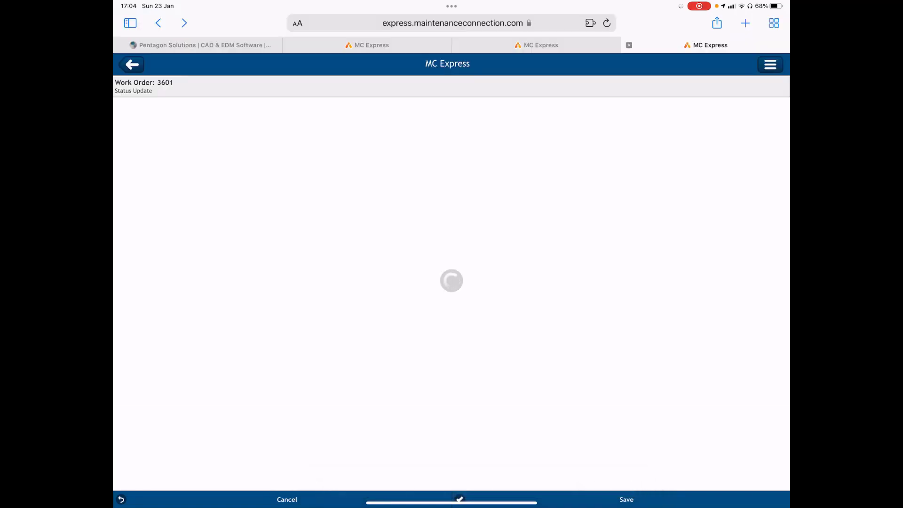
{"action": "scroll", "coordinate": [451, 273], "scroll_direction": "down", "scroll_amount": 5}
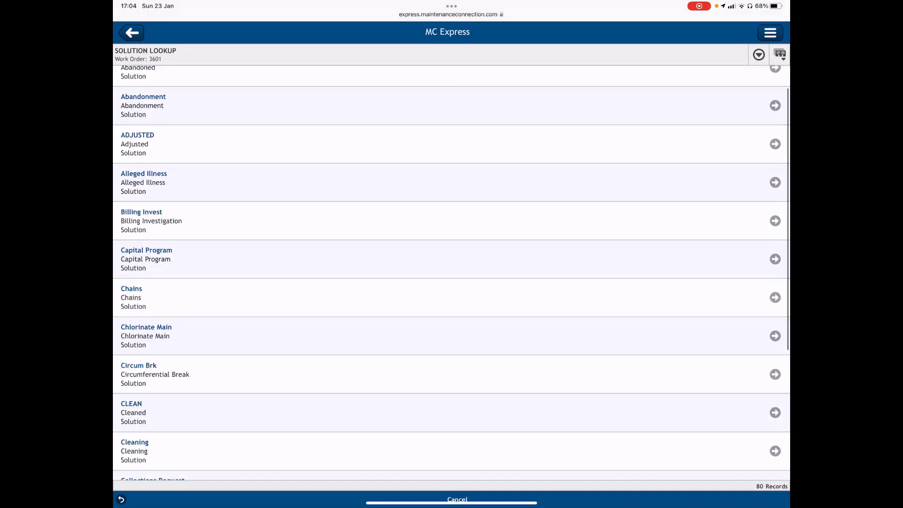
{"action": "scroll", "coordinate": [452, 273], "scroll_direction": "down", "scroll_amount": 5}
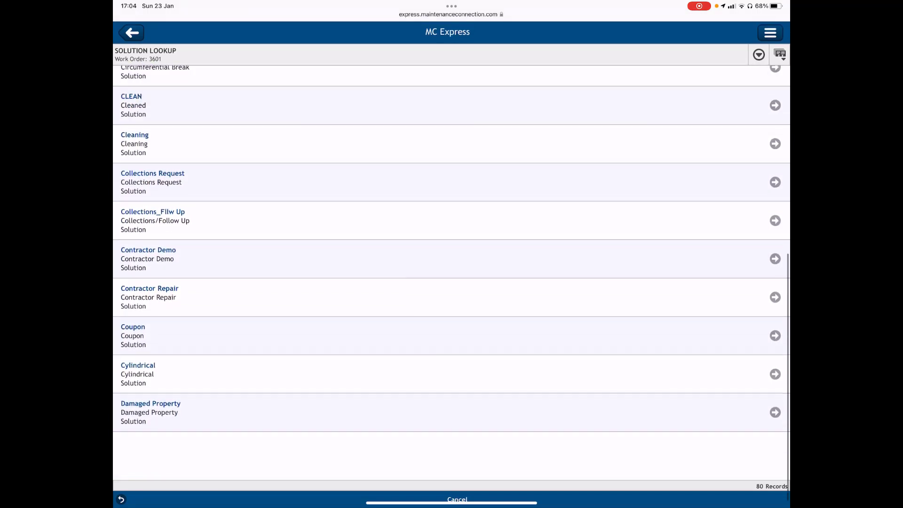
{"action": "scroll", "coordinate": [451, 273], "scroll_direction": "down", "scroll_amount": 10}
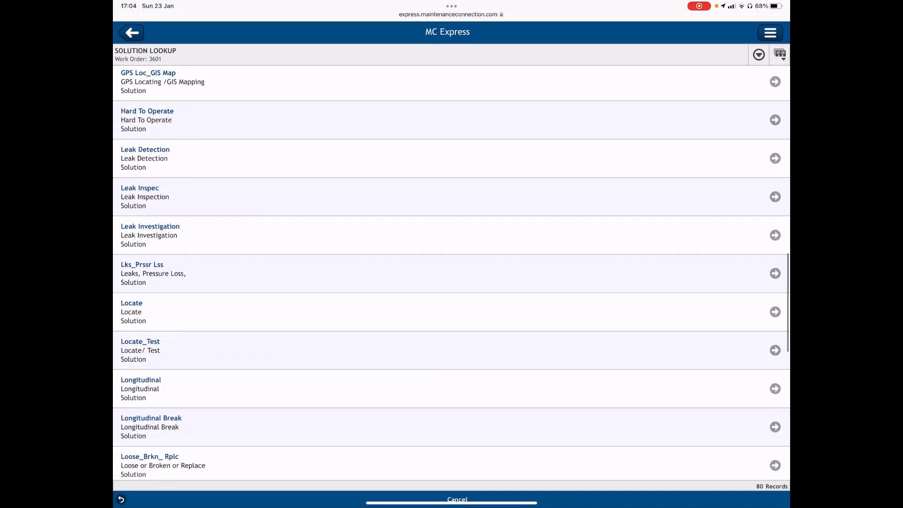
{"action": "scroll", "coordinate": [452, 273], "scroll_direction": "down", "scroll_amount": 10}
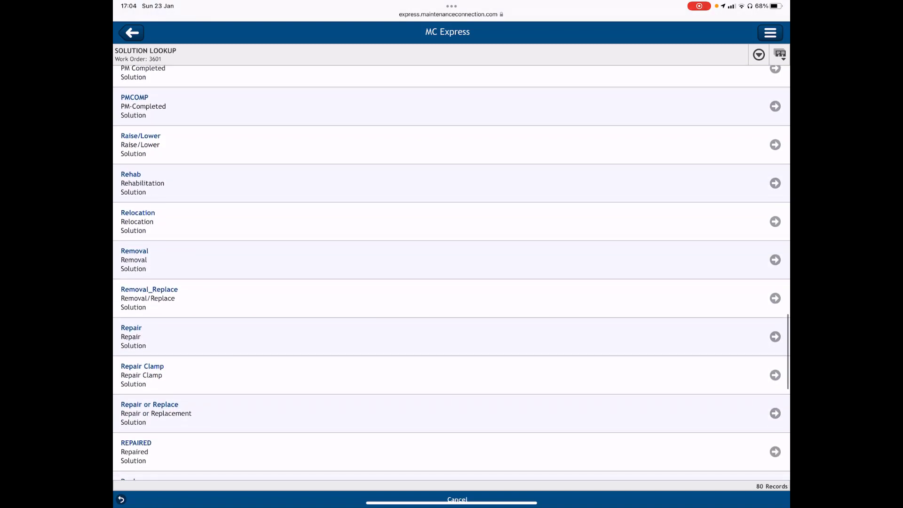
{"action": "left_click", "coordinate": [131, 328]}
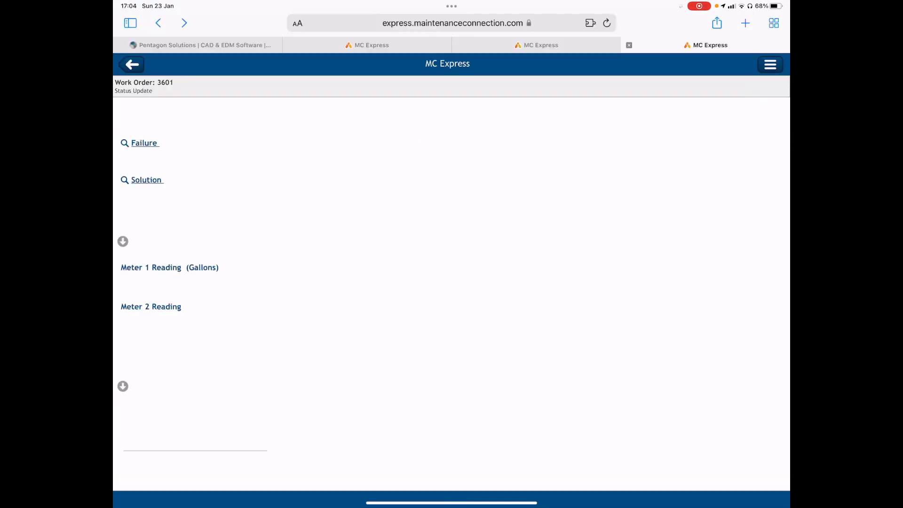
Step: Check the status update with new status CLOSED, draw the technician's signature, and save to close the work order
{"action": "scroll", "coordinate": [451, 293], "scroll_direction": "up", "scroll_amount": 5}
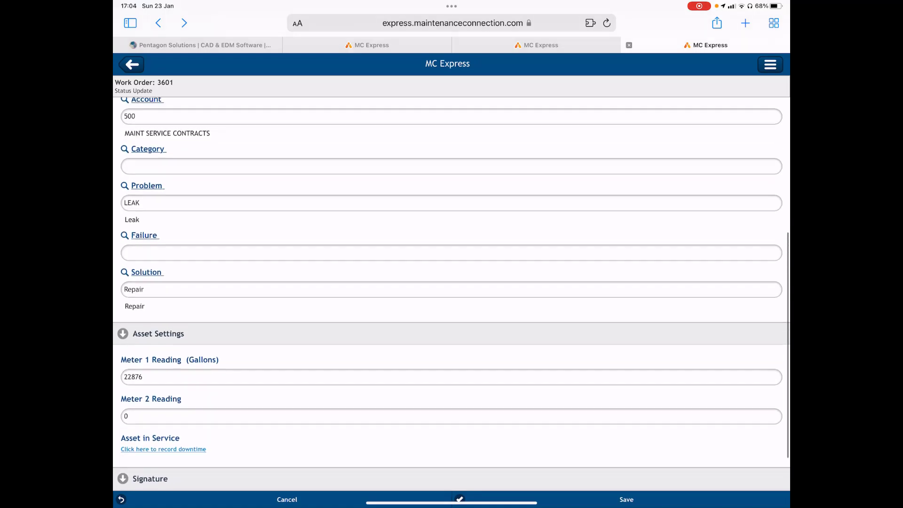
{"action": "scroll", "coordinate": [451, 294], "scroll_direction": "down", "scroll_amount": 5}
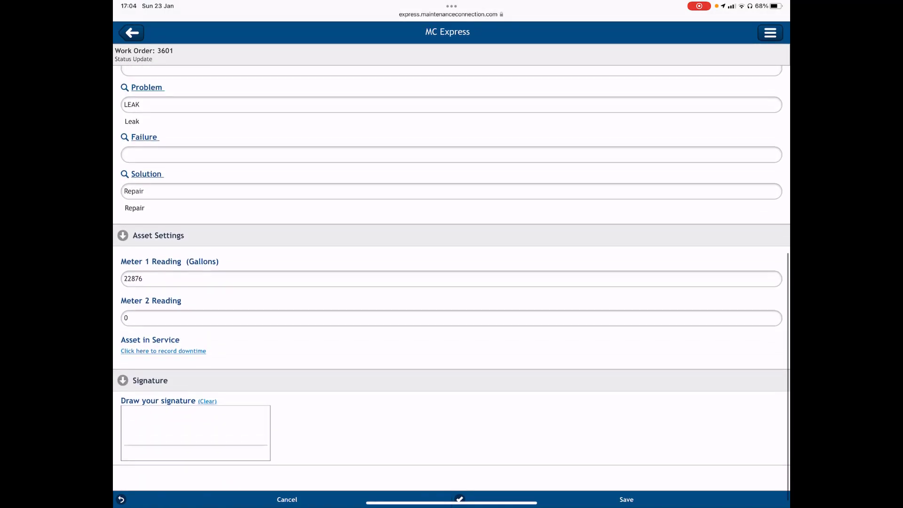
{"action": "scroll", "coordinate": [451, 282], "scroll_direction": "up", "scroll_amount": 10}
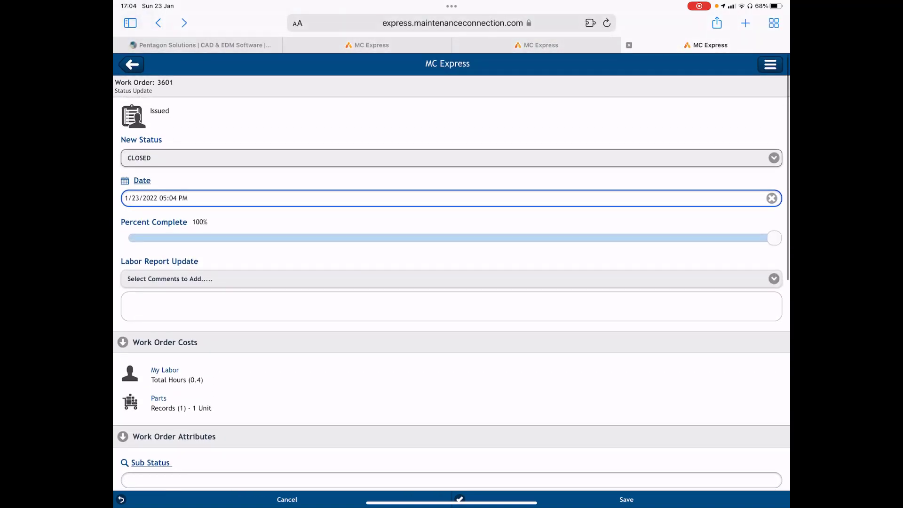
{"action": "scroll", "coordinate": [451, 282], "scroll_direction": "down", "scroll_amount": 10}
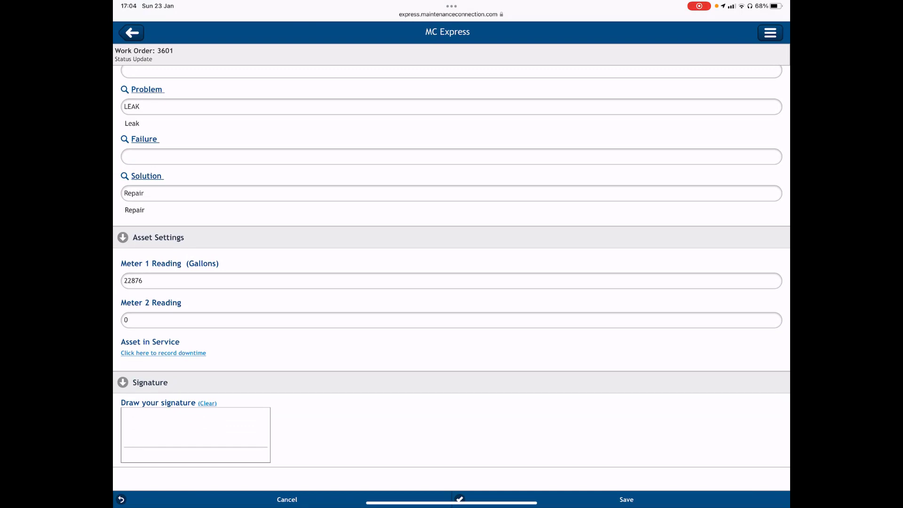
{"action": "mouse_move", "coordinate": [134, 421]}
{"action": "left_mouse_down"}
{"action": "mouse_move", "coordinate": [132, 442]}
{"action": "mouse_move", "coordinate": [178, 421]}
{"action": "mouse_move", "coordinate": [190, 440]}
{"action": "mouse_move", "coordinate": [230, 414]}
{"action": "mouse_move", "coordinate": [251, 420]}
{"action": "left_mouse_up"}
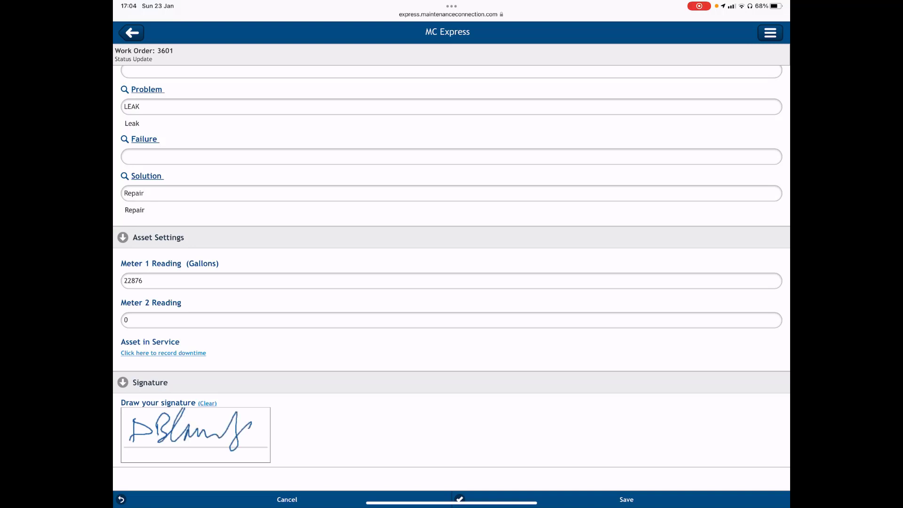
{"action": "left_click", "coordinate": [627, 500]}
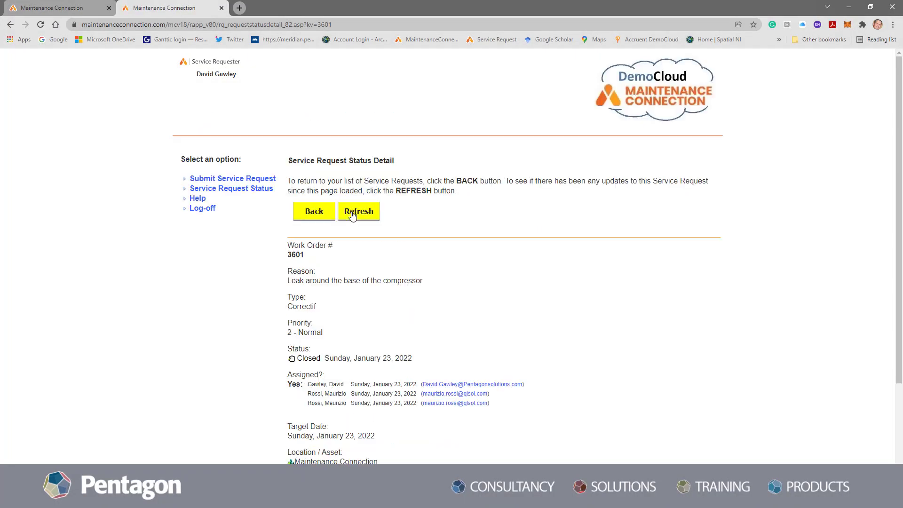
Step: In the desktop browser, refresh the leak request's status details in Service Requester, and refresh its work order in Maintenance Connection to check the actual costs
{"action": "left_click", "coordinate": [353, 212]}
{"action": "scroll", "coordinate": [395, 272], "scroll_direction": "down", "scroll_amount": 1}
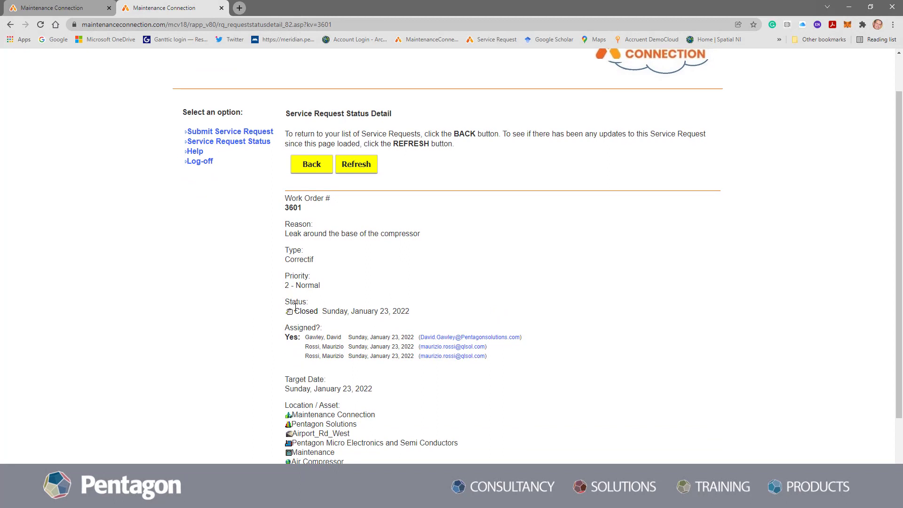
{"action": "scroll", "coordinate": [393, 311], "scroll_direction": "up", "scroll_amount": 2}
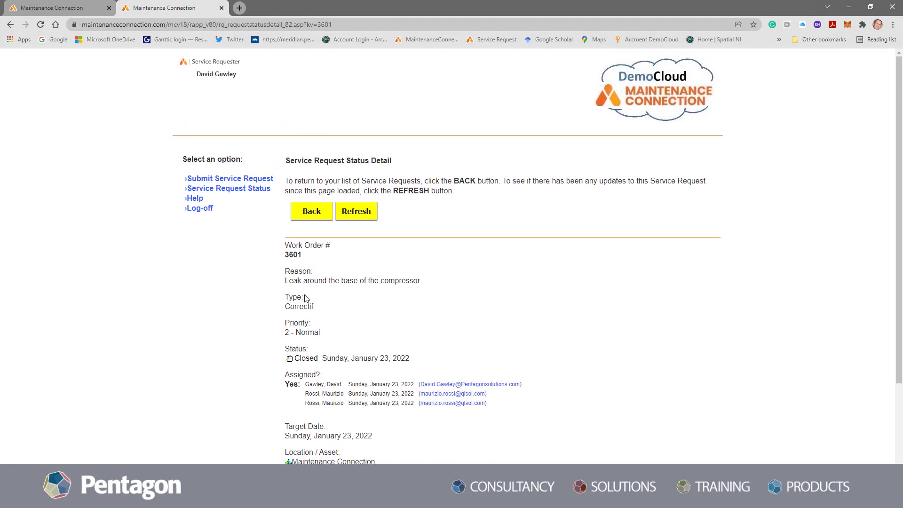
{"action": "left_click", "coordinate": [57, 8]}
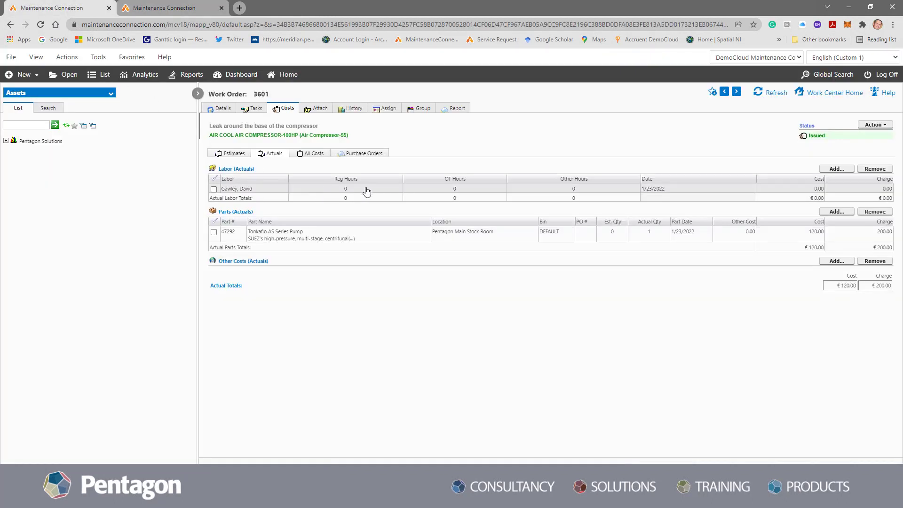
{"action": "left_click", "coordinate": [769, 94]}
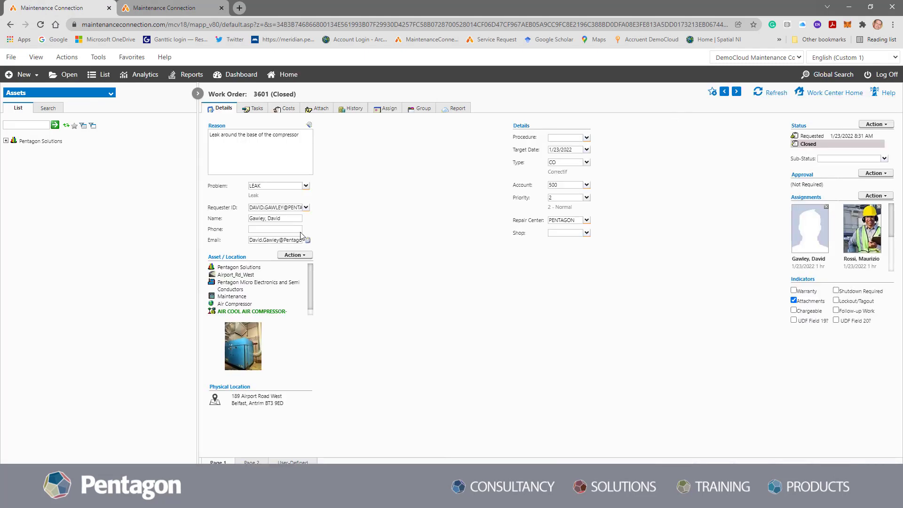
{"action": "left_click", "coordinate": [285, 108]}
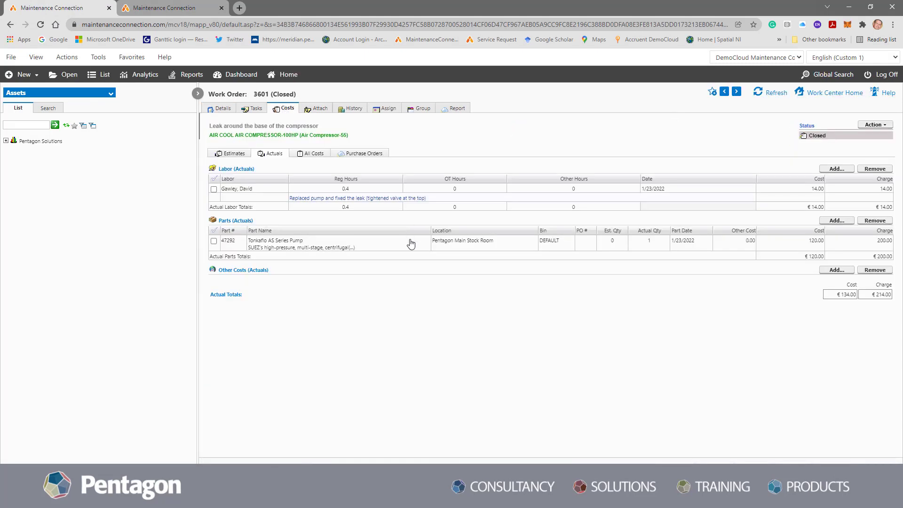